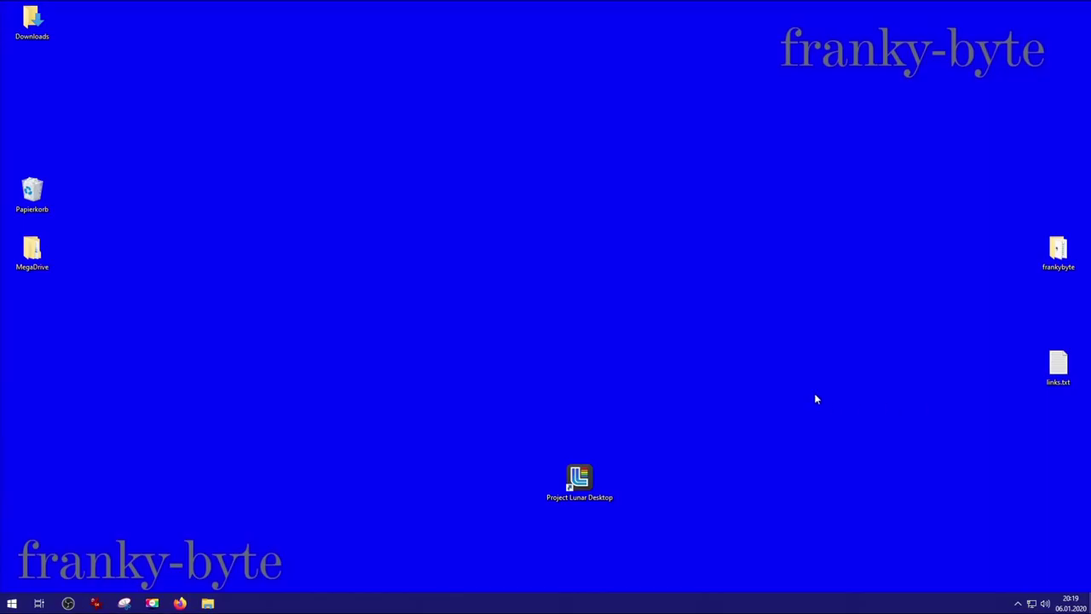
Quick-format the USB drive (G:) as FAT32 with the volume label USB-Stick
mouse_move(207, 602)
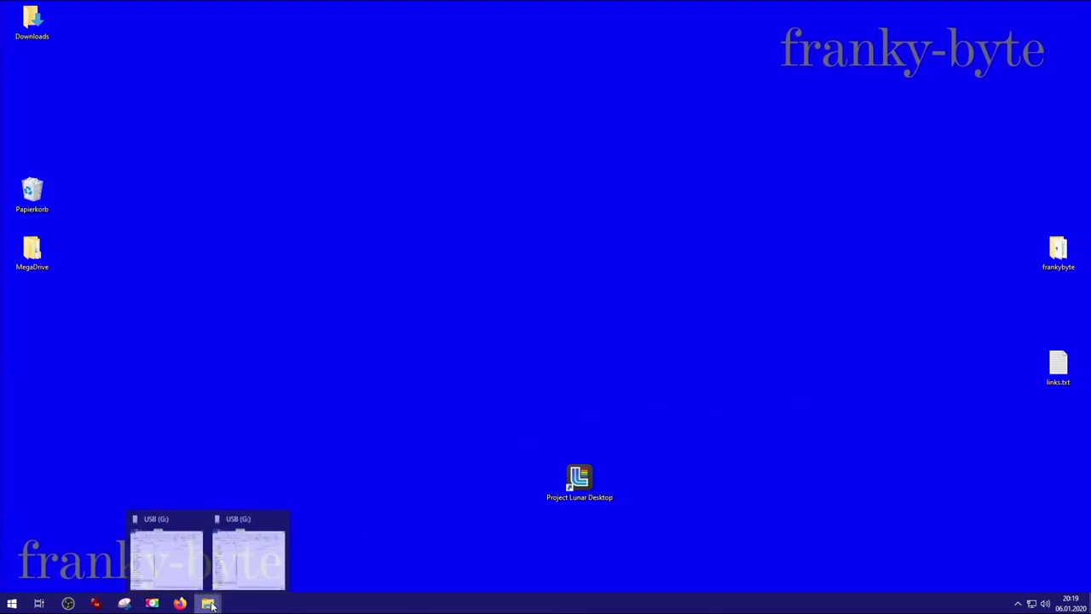
left_click(237, 588)
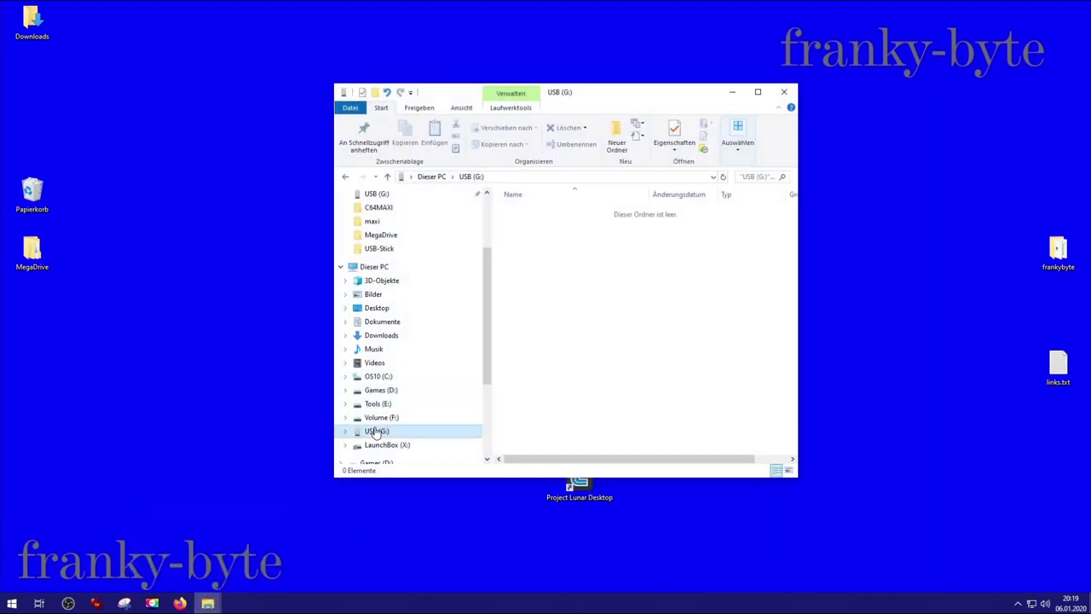
right_click(376, 432)
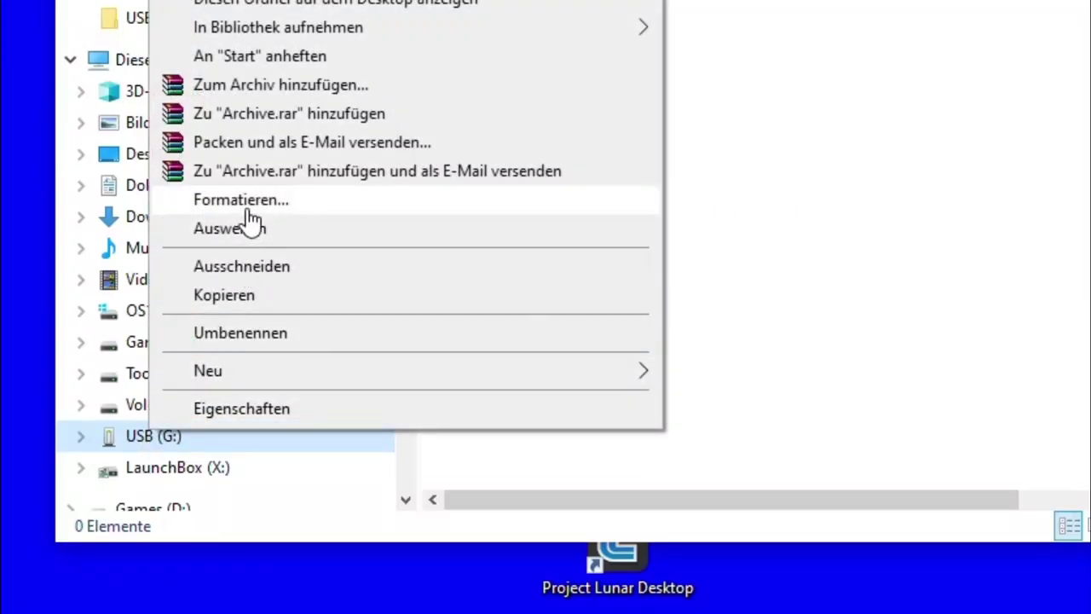
left_click(420, 334)
left_click(243, 371)
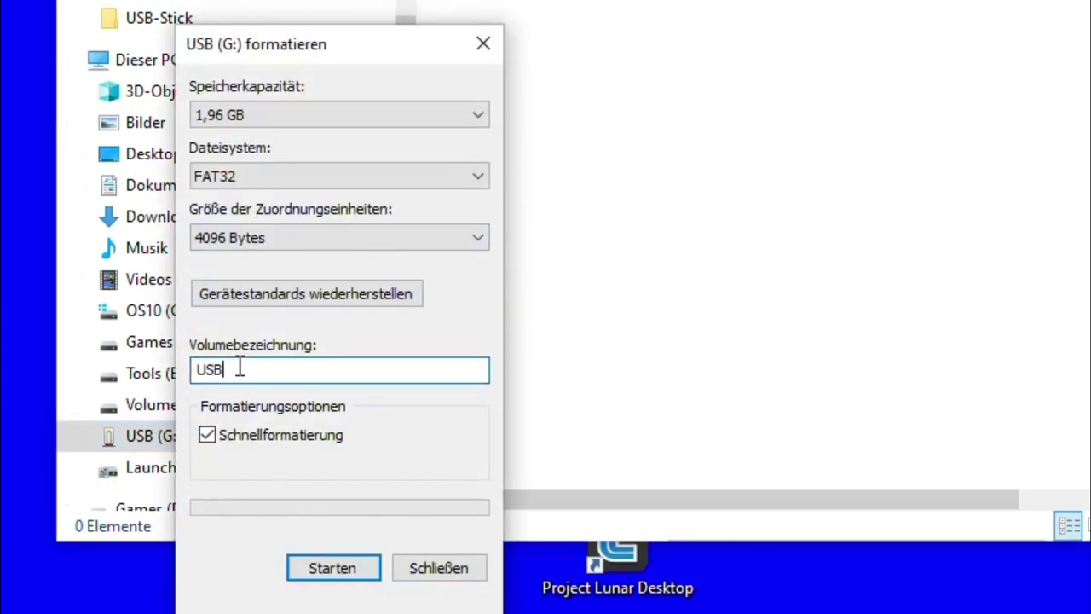
type("-Stick")
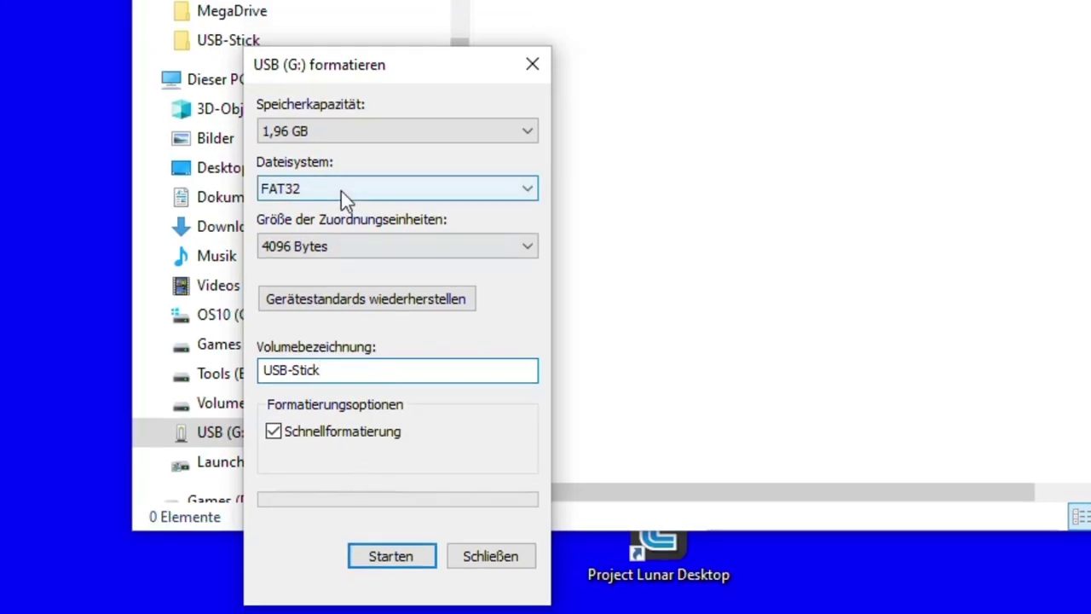
left_click(374, 559)
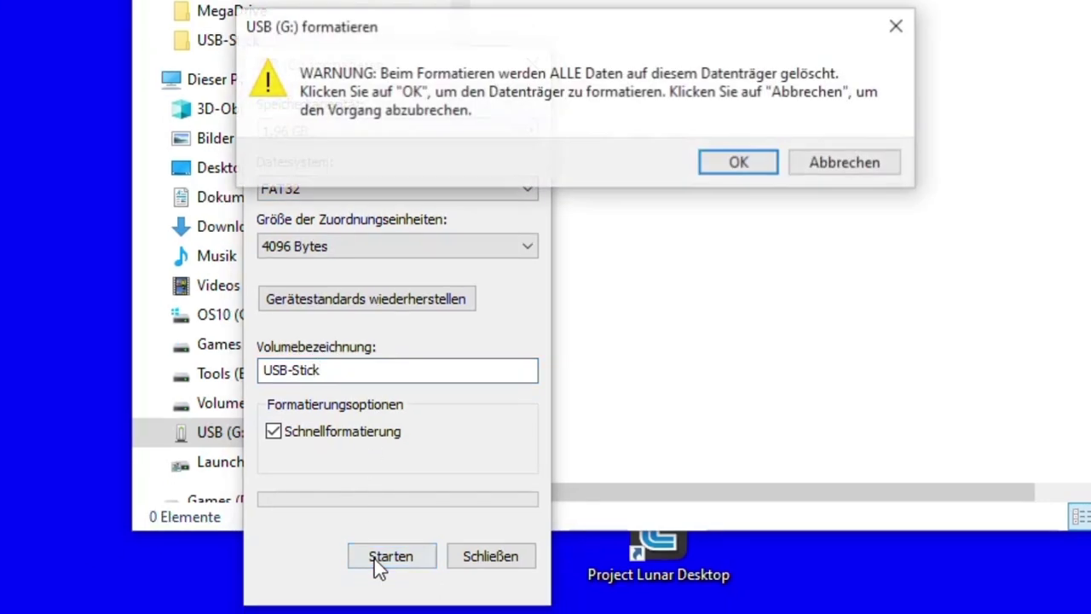
left_click(738, 163)
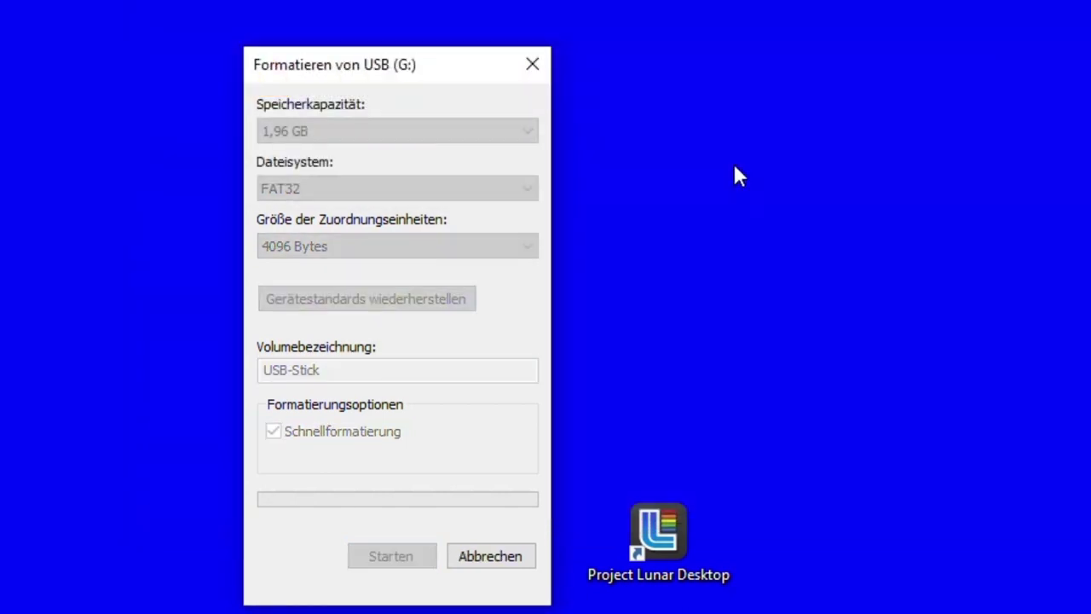
left_click(730, 160)
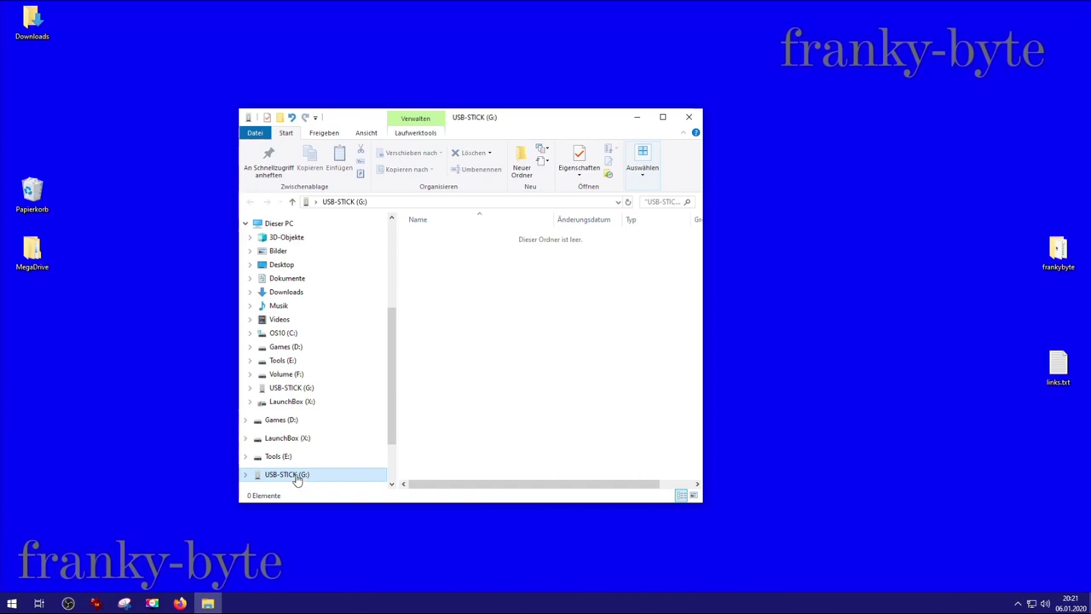
Eject the USB-STICK (G:) drive and close its folder window
right_click(296, 474)
left_click(333, 388)
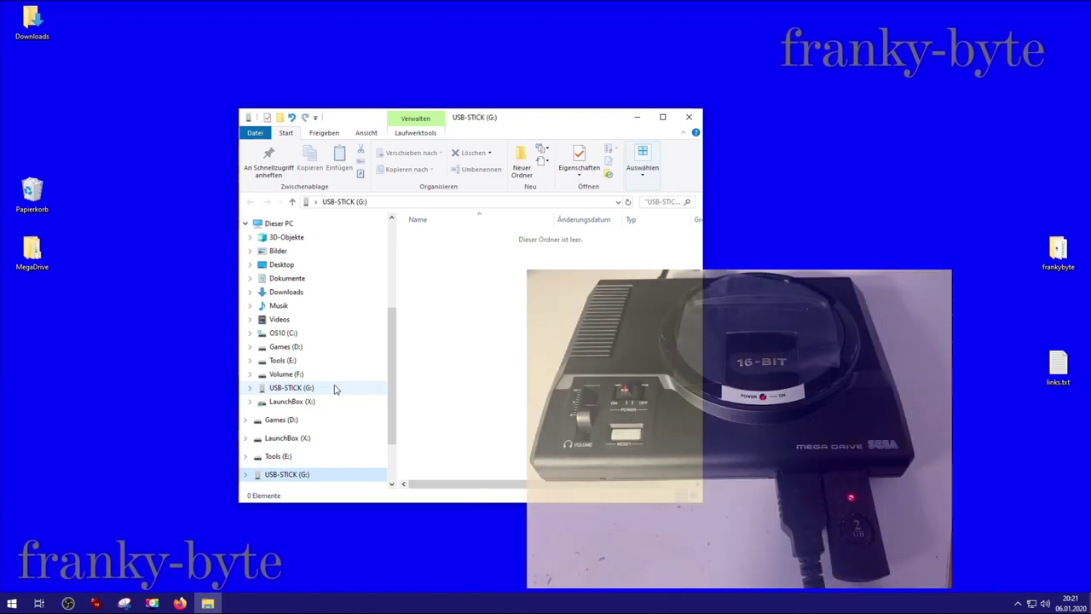
left_click(689, 121)
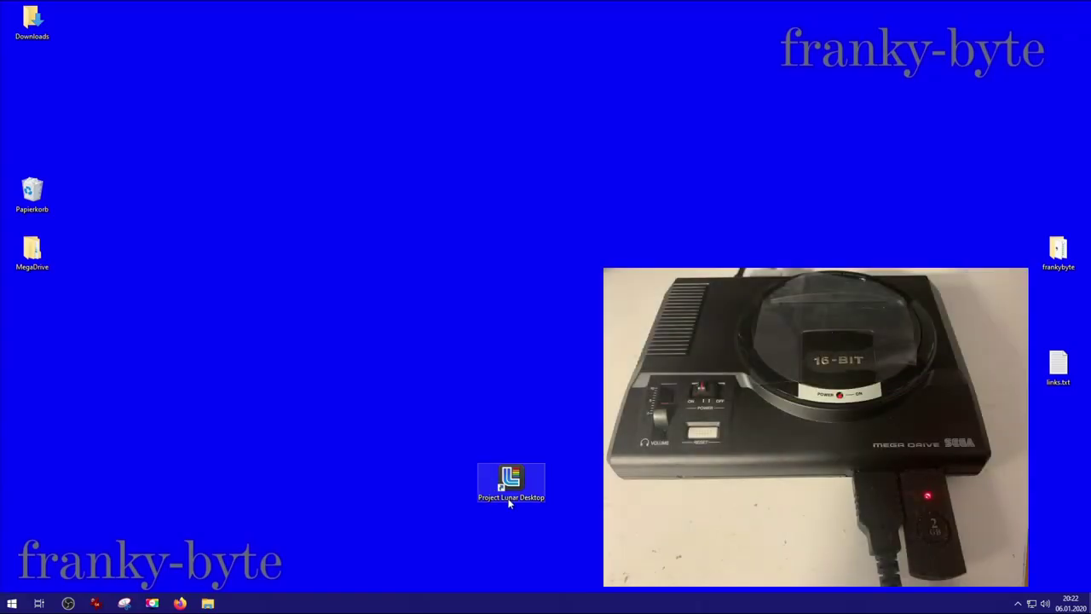
Launch Project Lunar Desktop and open the mod manager from its Game Manager
left_click(514, 490)
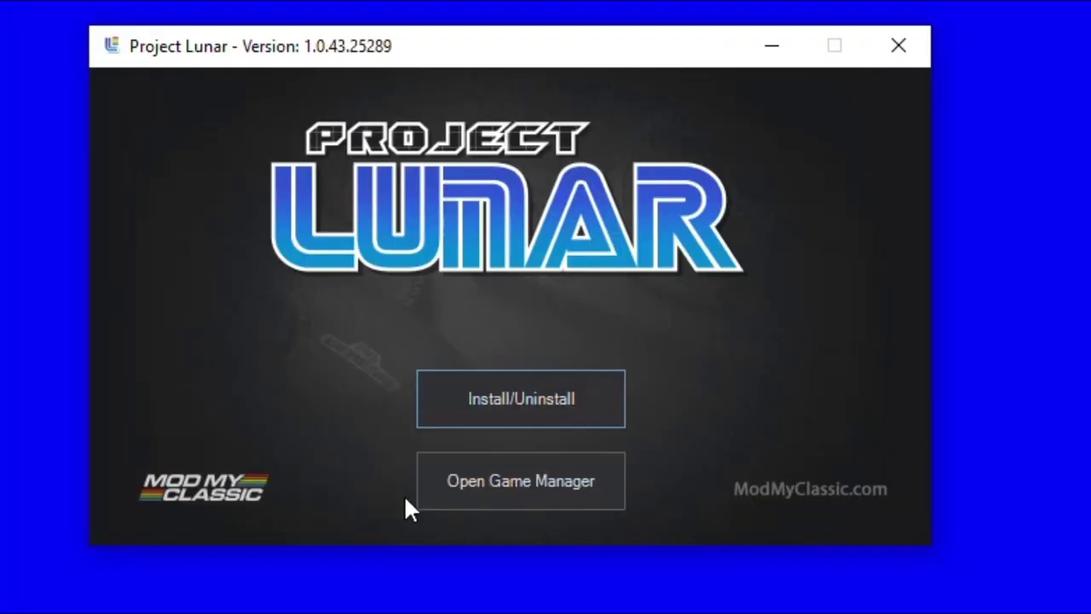
left_click(508, 490)
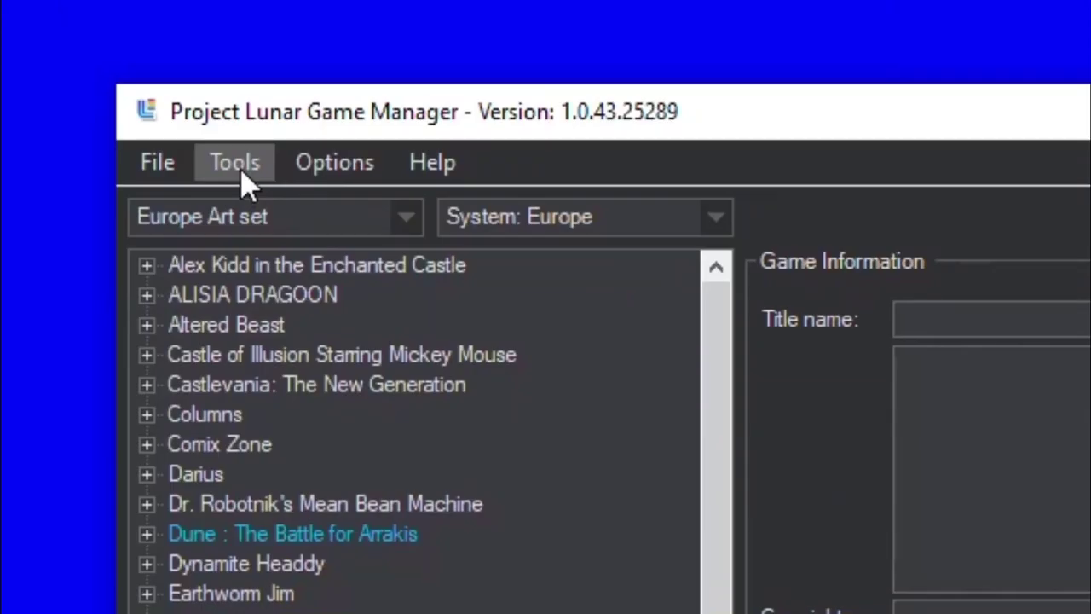
left_click(128, 53)
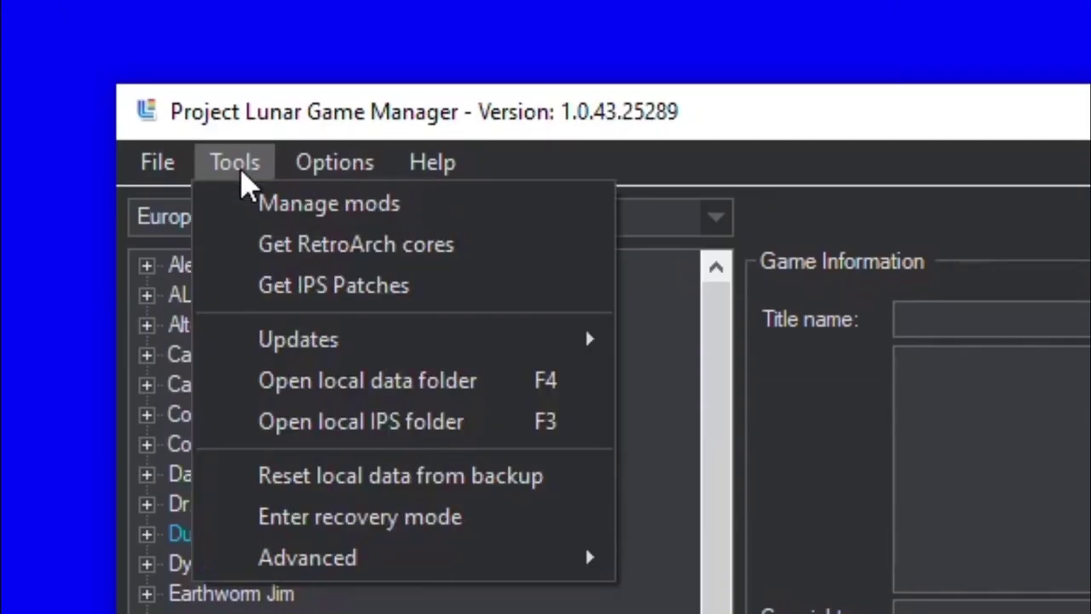
left_click(260, 206)
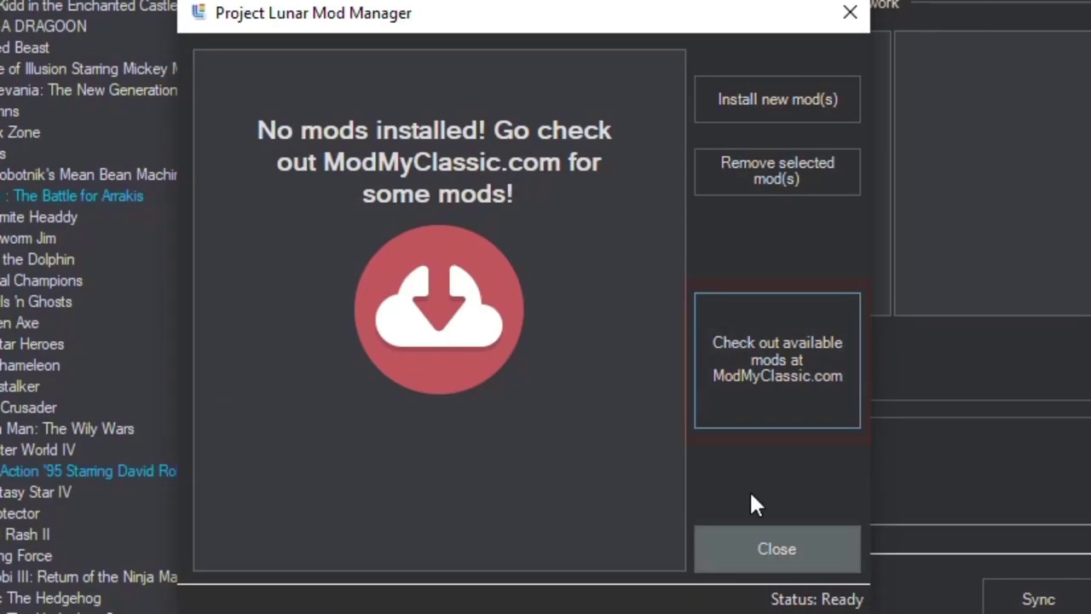
Go to the available mods at ModMyClassic.com and download the EmulationStation mod, saving emulationstation_2.9.0_SEGAMD-c3119f1.mod
left_click(745, 353)
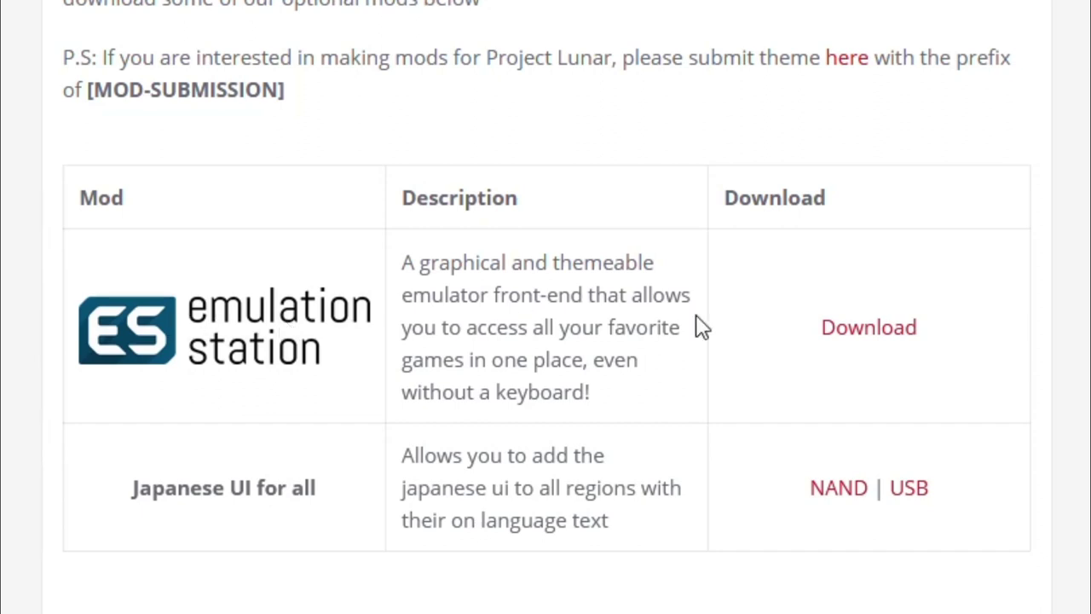
left_click(855, 332)
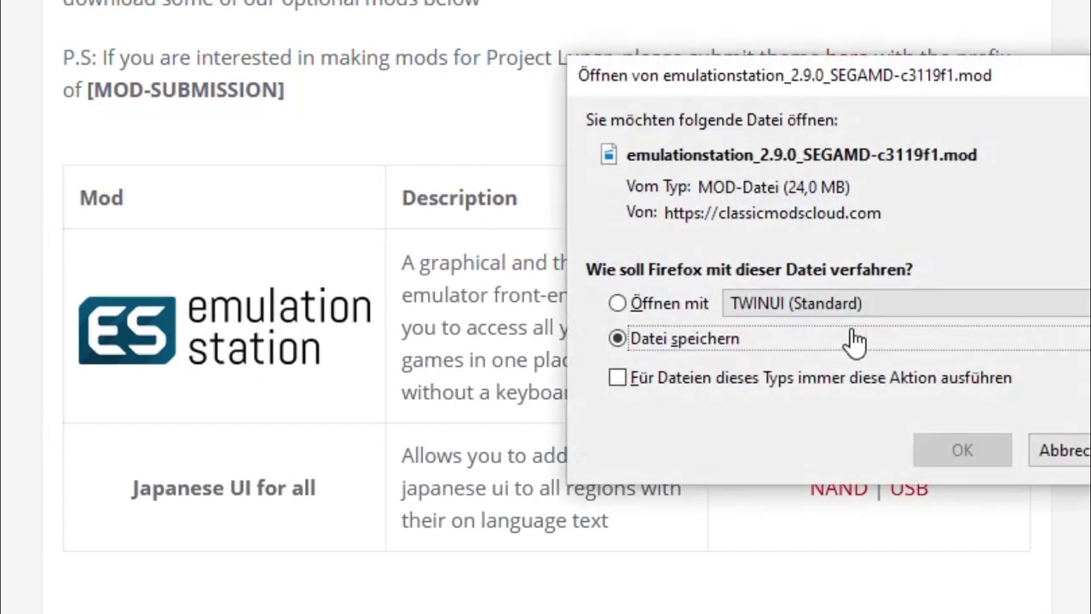
left_click(938, 453)
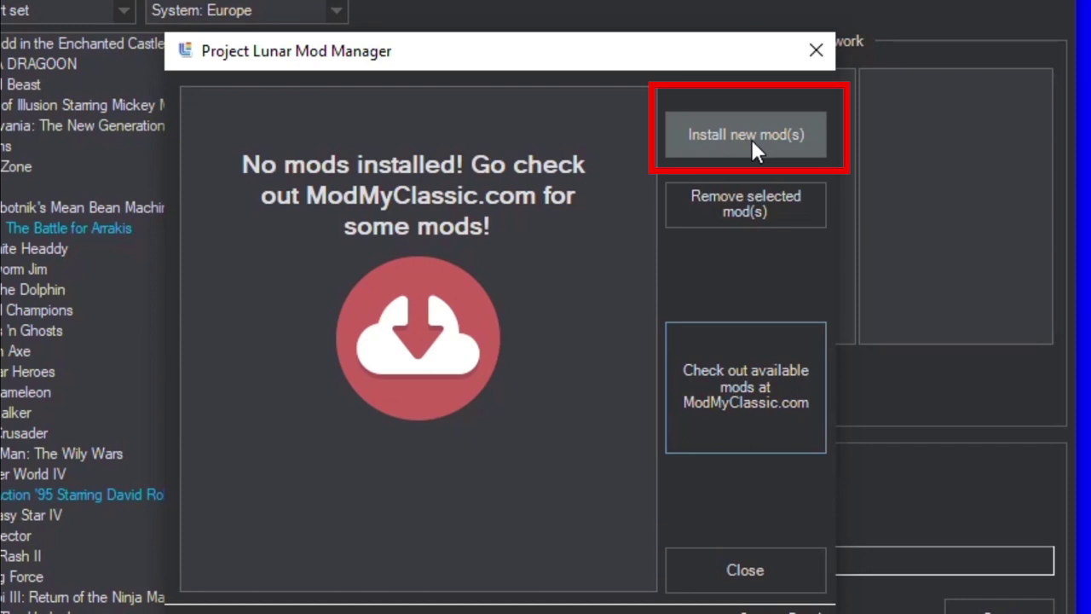
Install the downloaded EmulationStation mod file from the Downloads folder and close the mod manager
left_click(750, 136)
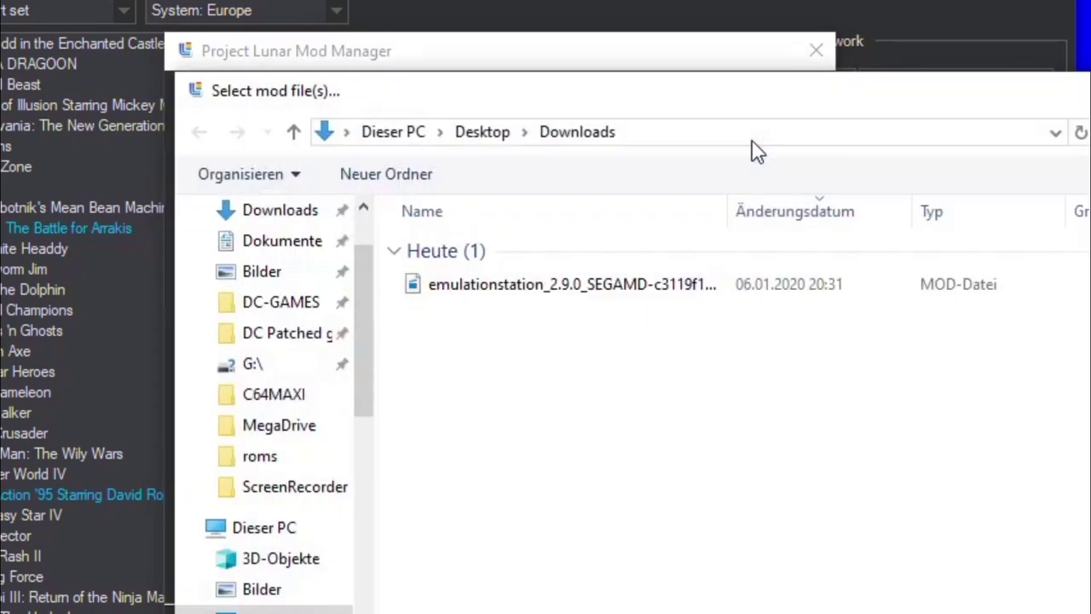
double_click(555, 294)
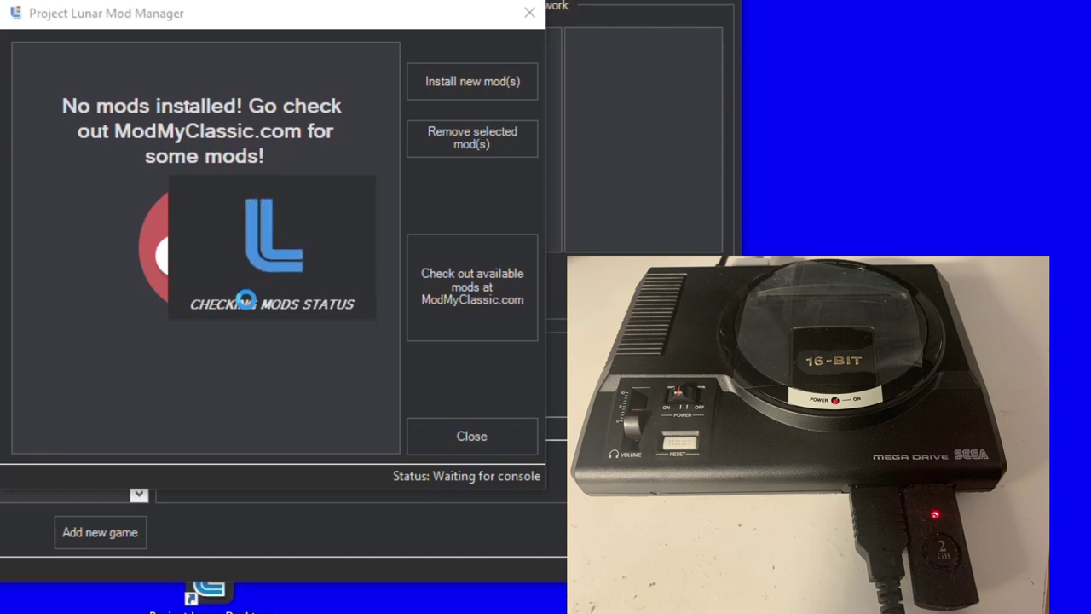
left_click(455, 435)
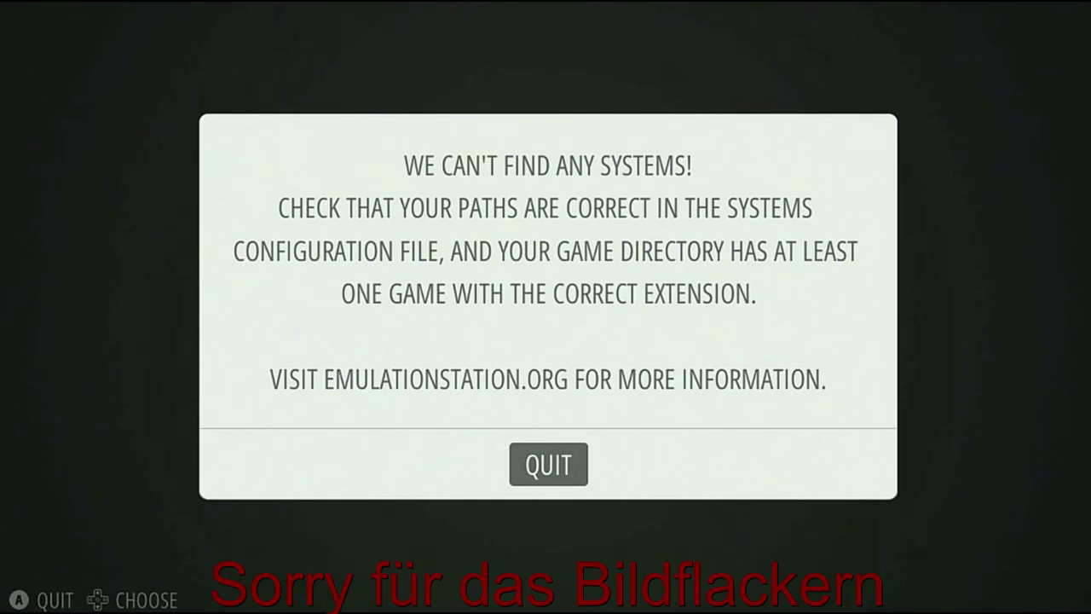
Quit EmulationStation on the console
key("Return")
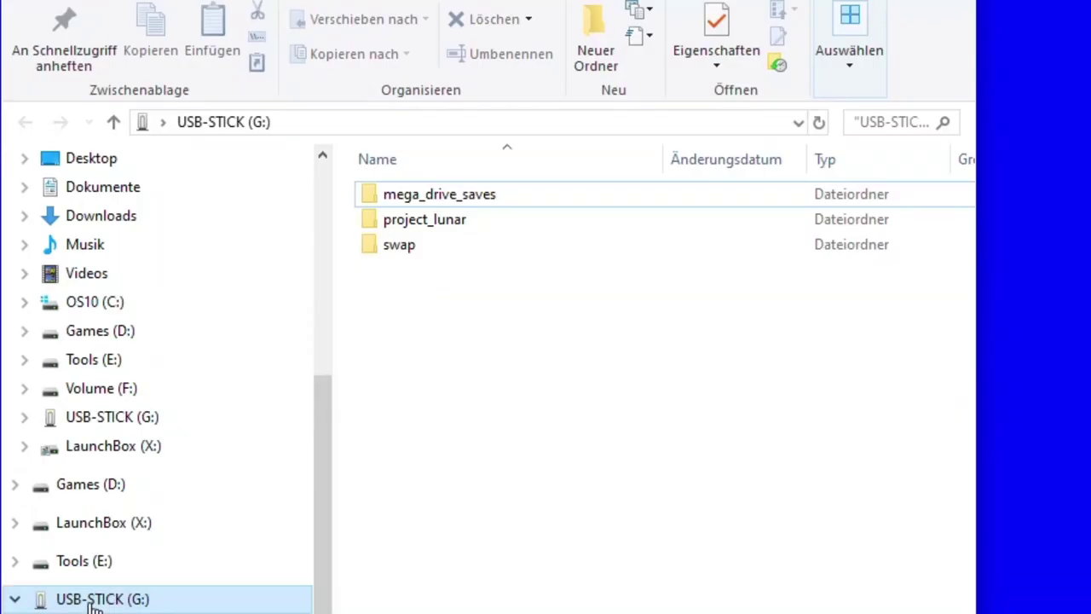
Open the roms folder inside project_lunar on USB-STICK (G:) and look through its system subfolders
left_click(409, 224)
left_click(409, 224)
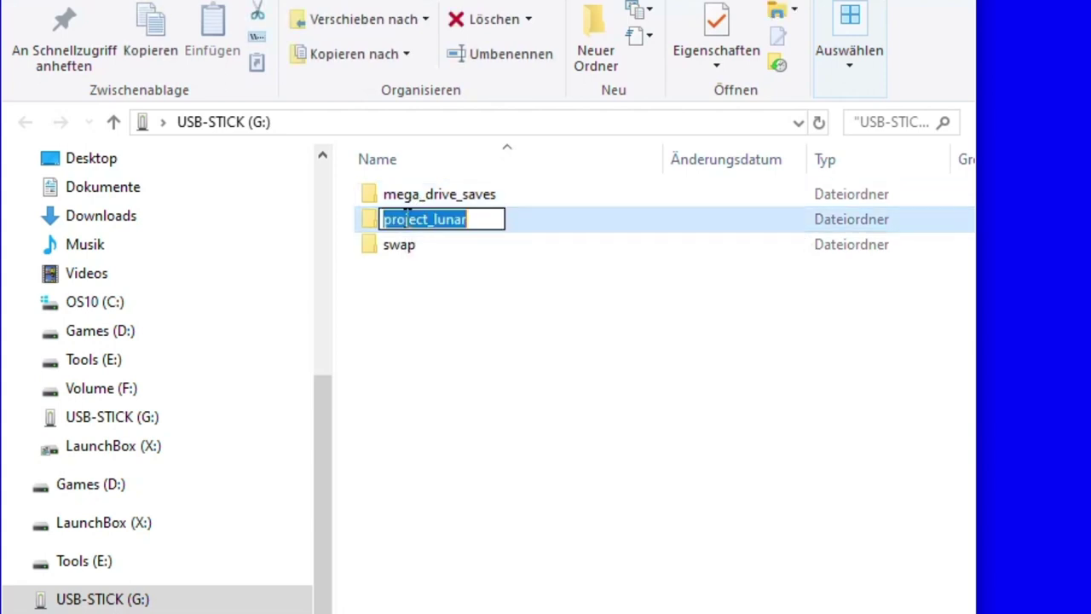
double_click(530, 213)
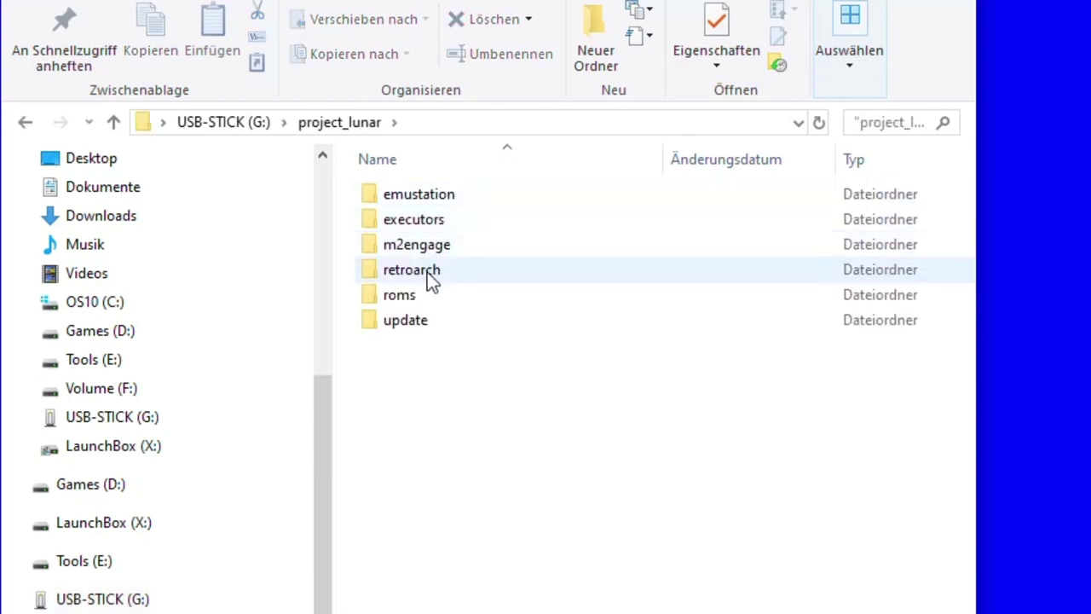
mouse_move(421, 294)
double_click(412, 296)
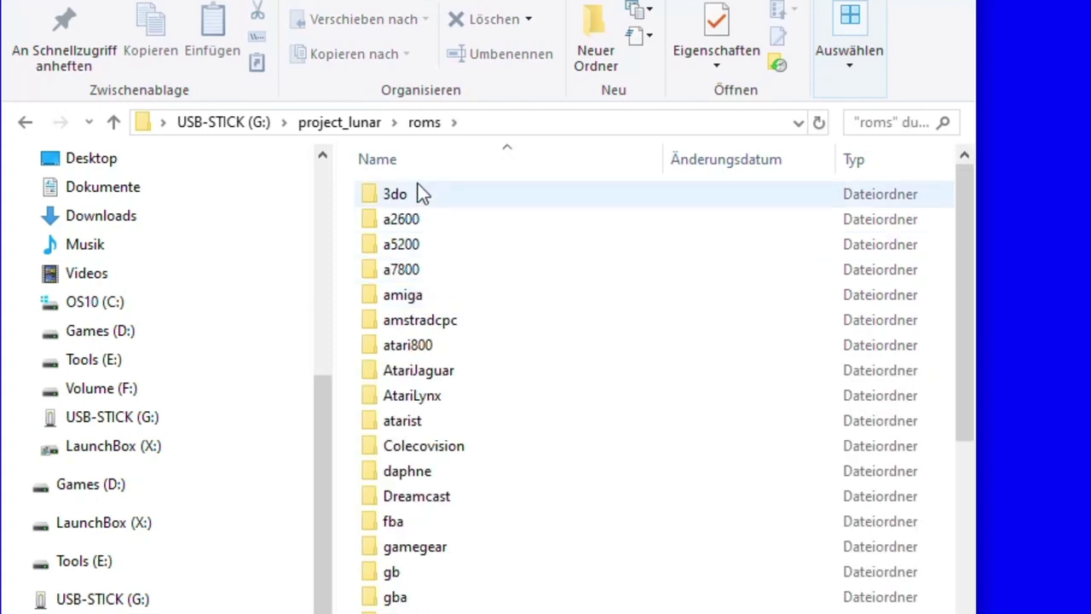
scroll(431, 482, "down", 6)
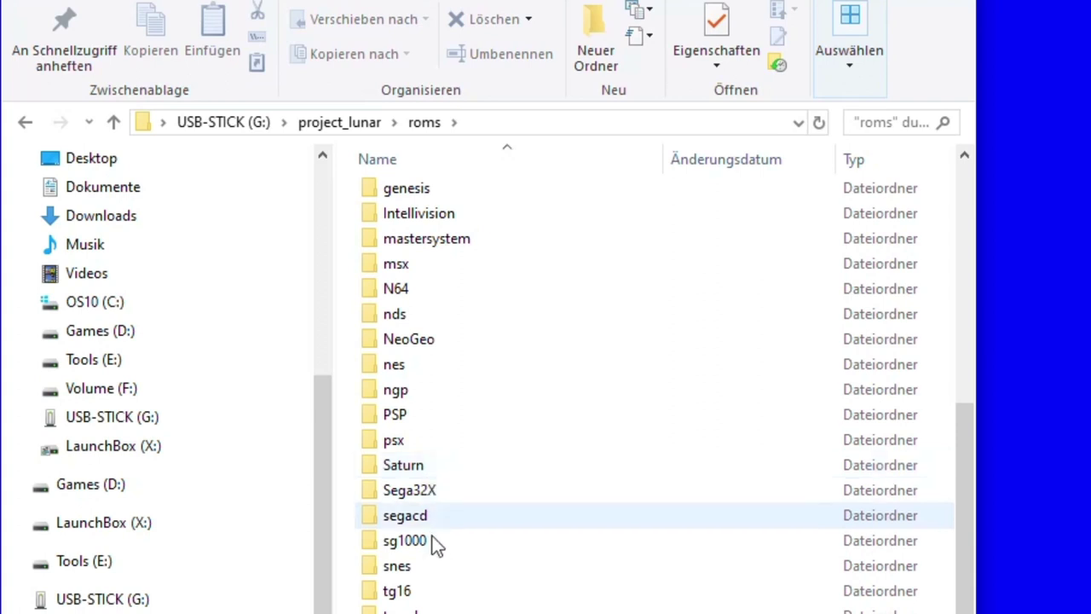
scroll(432, 580, "up", 6)
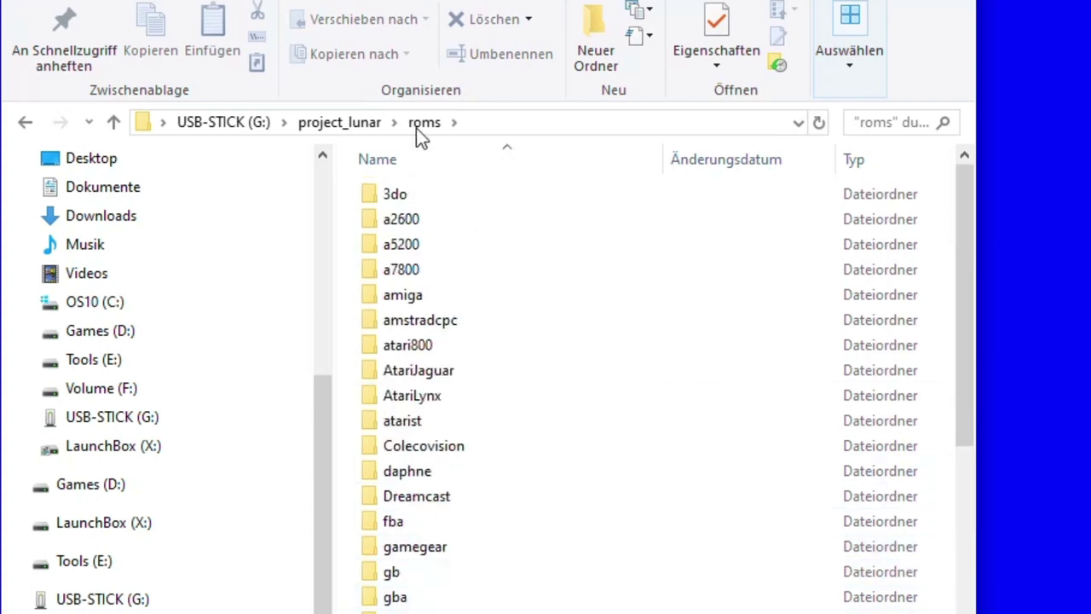
Go back to project_lunar and check the contents of its retroarch/cores folder
left_click(371, 126)
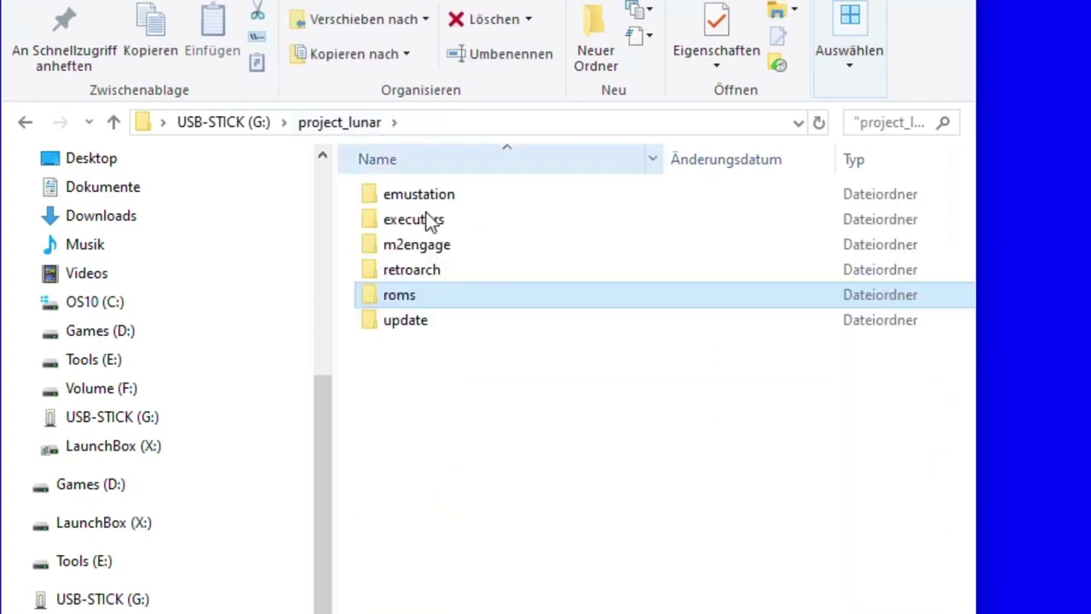
double_click(434, 270)
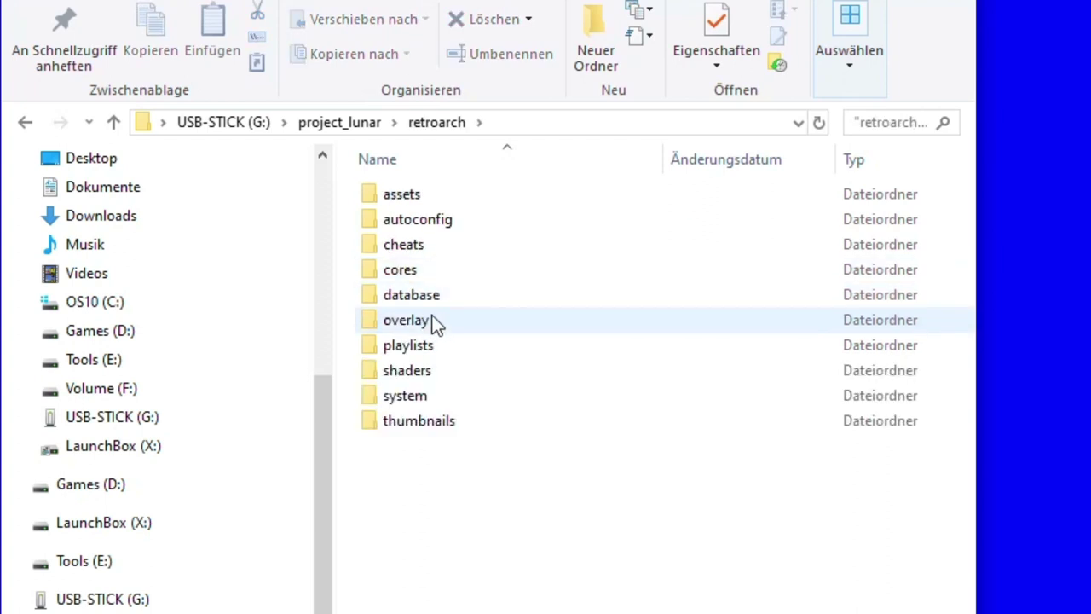
double_click(409, 273)
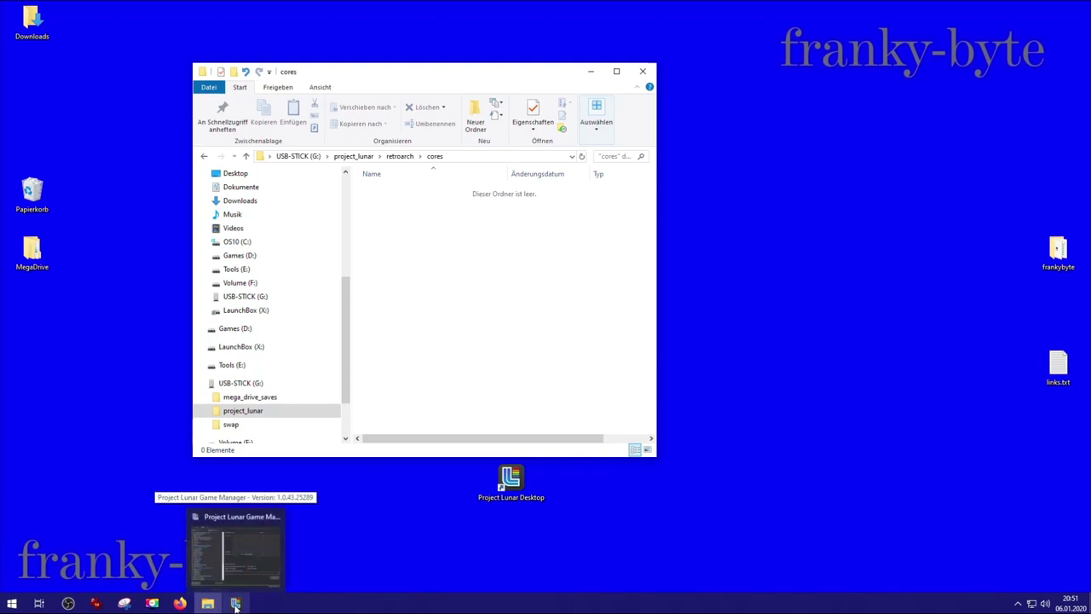
Switch to the Project Lunar Game Manager and open the RetroArch cores download page
left_click(237, 553)
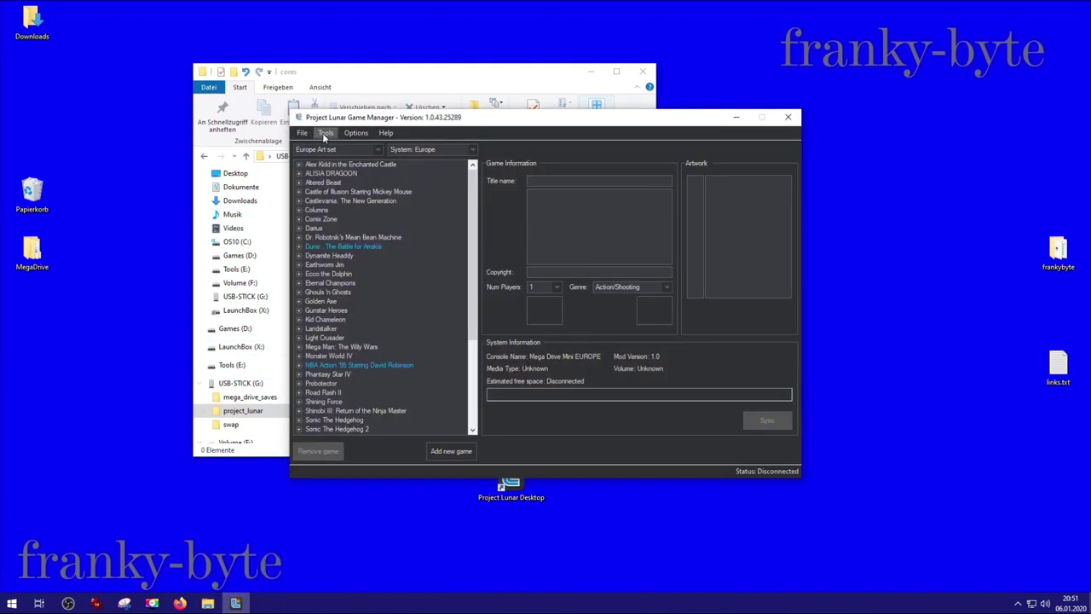
left_click(325, 135)
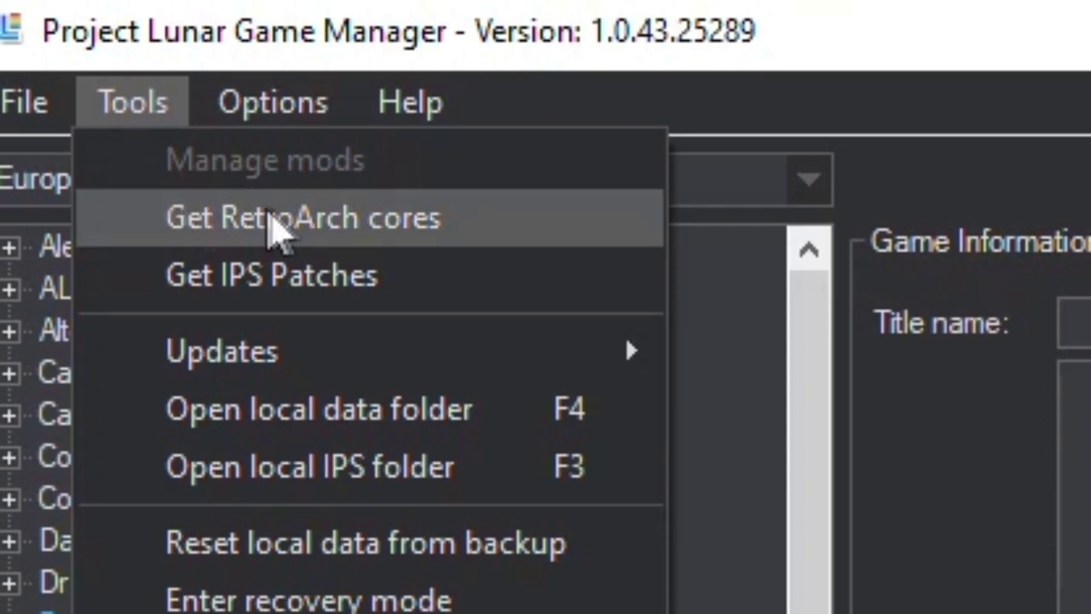
left_click(279, 224)
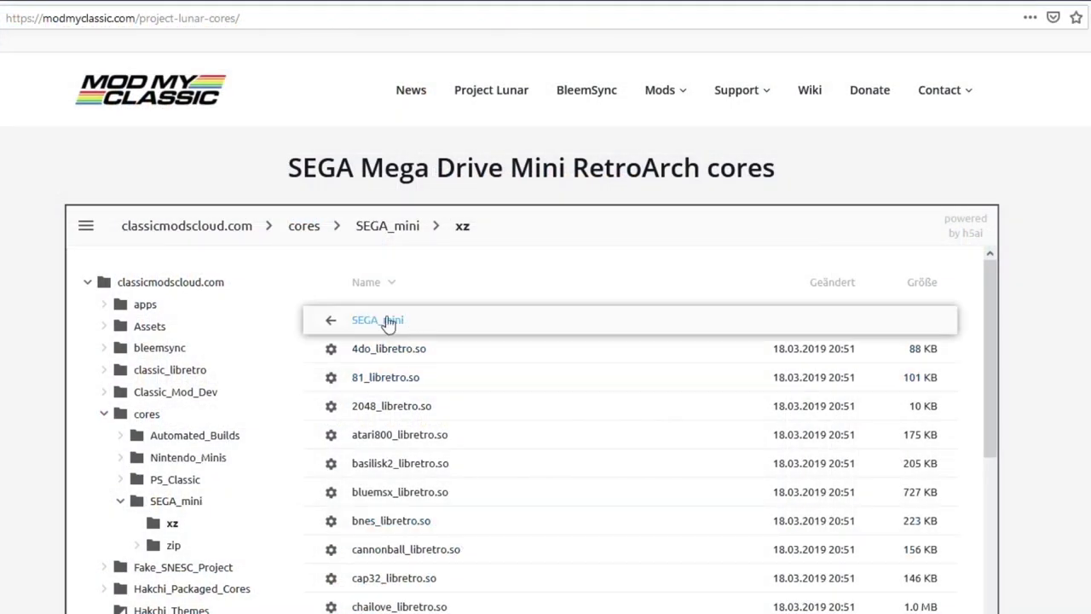
Download several SEGA Mega Drive Mini RetroArch core files from the xz folder, including 4do_libretro.so and 81_libretro.so
left_click(332, 349)
key("Return")
left_click(341, 404)
key("Return")
left_click(336, 383)
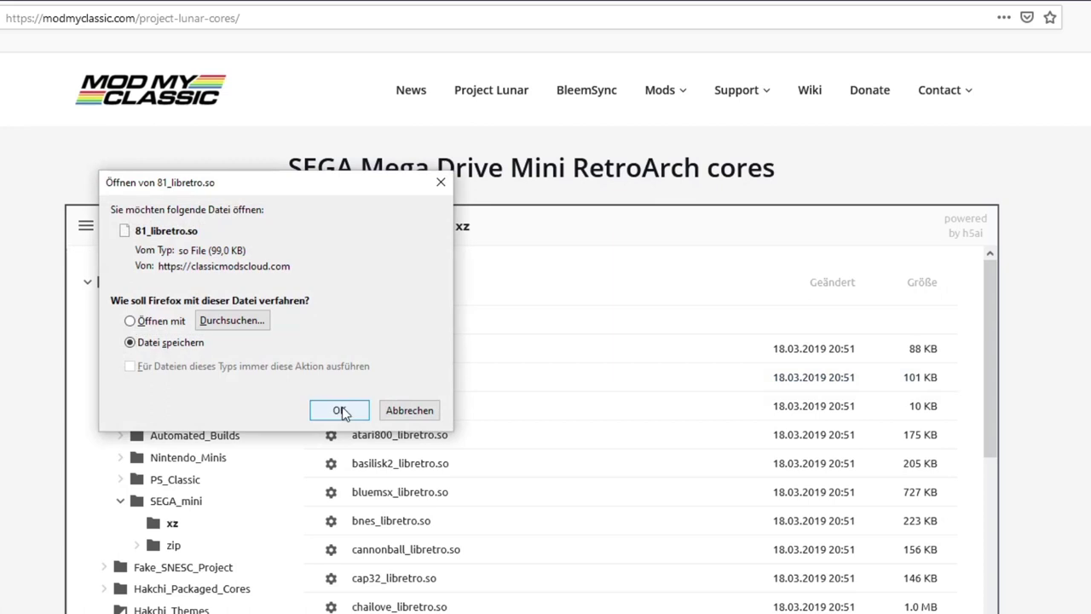
left_click(349, 409)
left_click(357, 441)
key("Return")
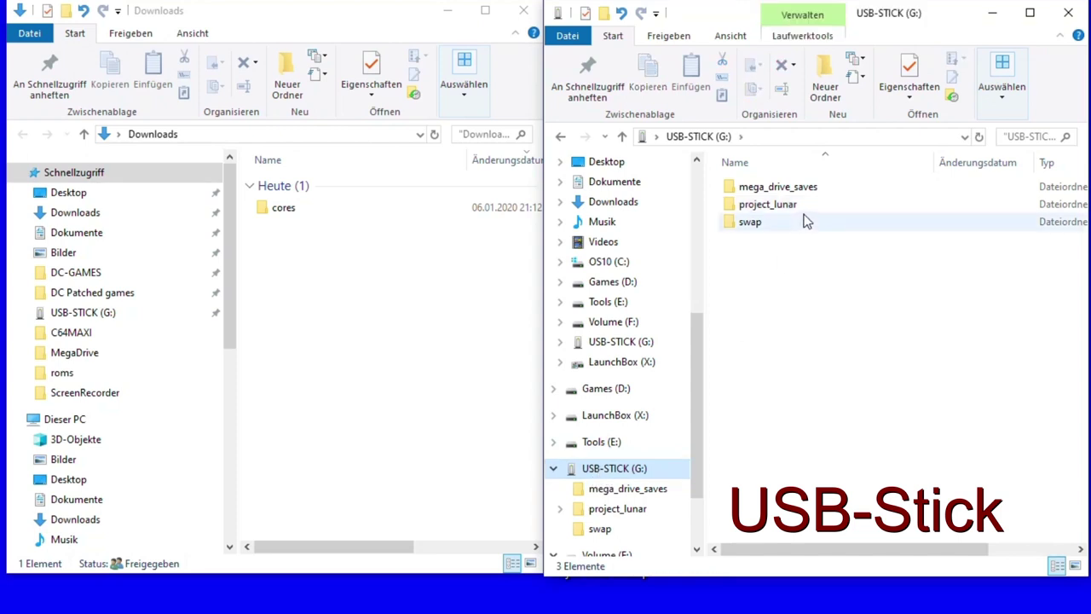
Copy all core files from the Downloads cores folder into project_lunar/retroarch/cores on USB-STICK (G:), then close the source window
double_click(763, 208)
double_click(758, 238)
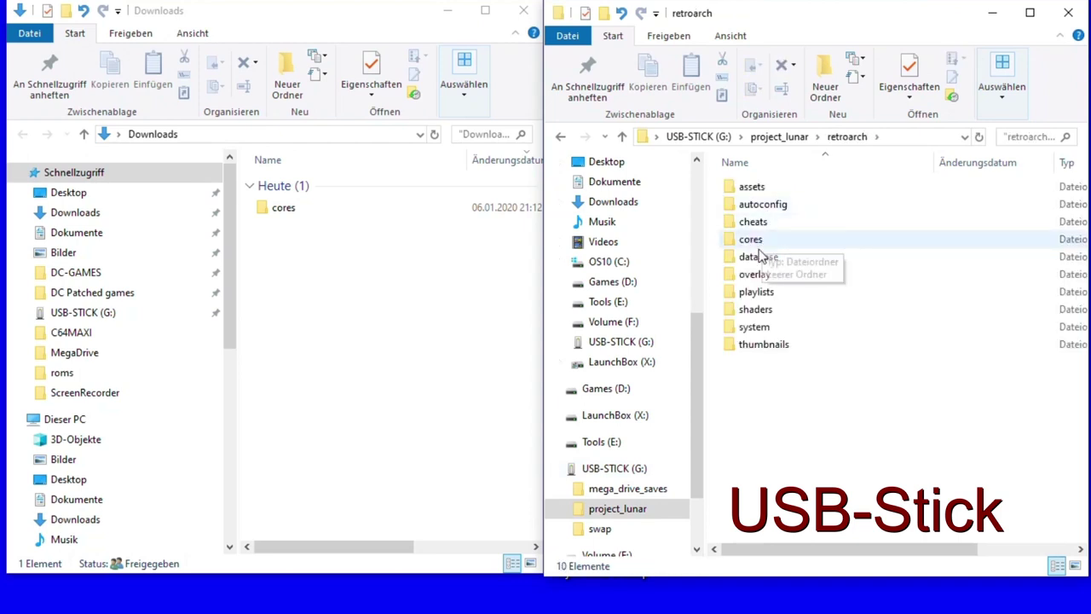
double_click(757, 242)
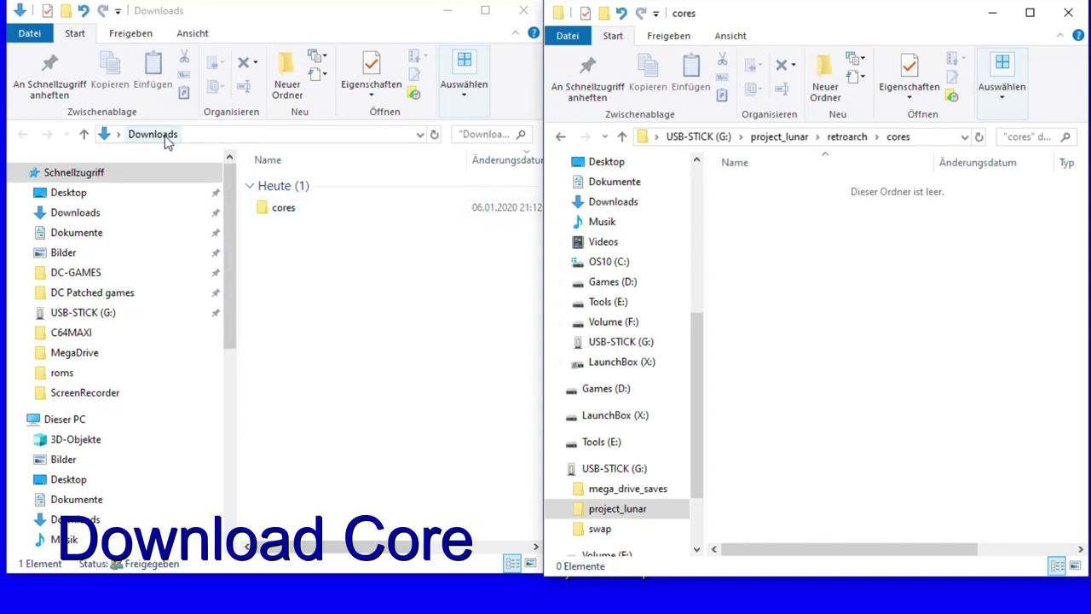
double_click(286, 209)
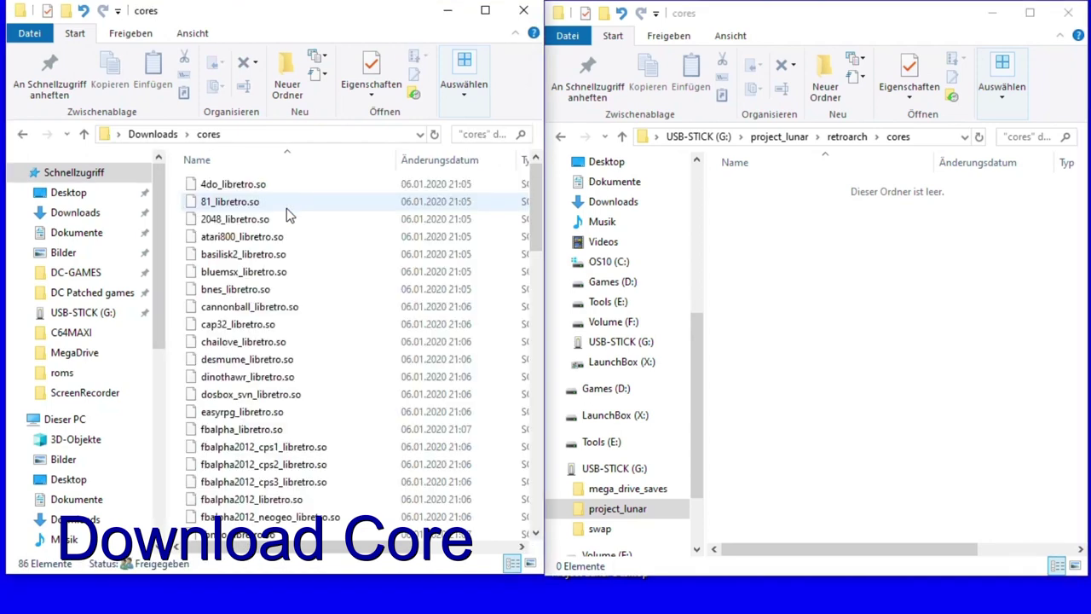
scroll(288, 412, "down", 15)
scroll(291, 397, "down", 1)
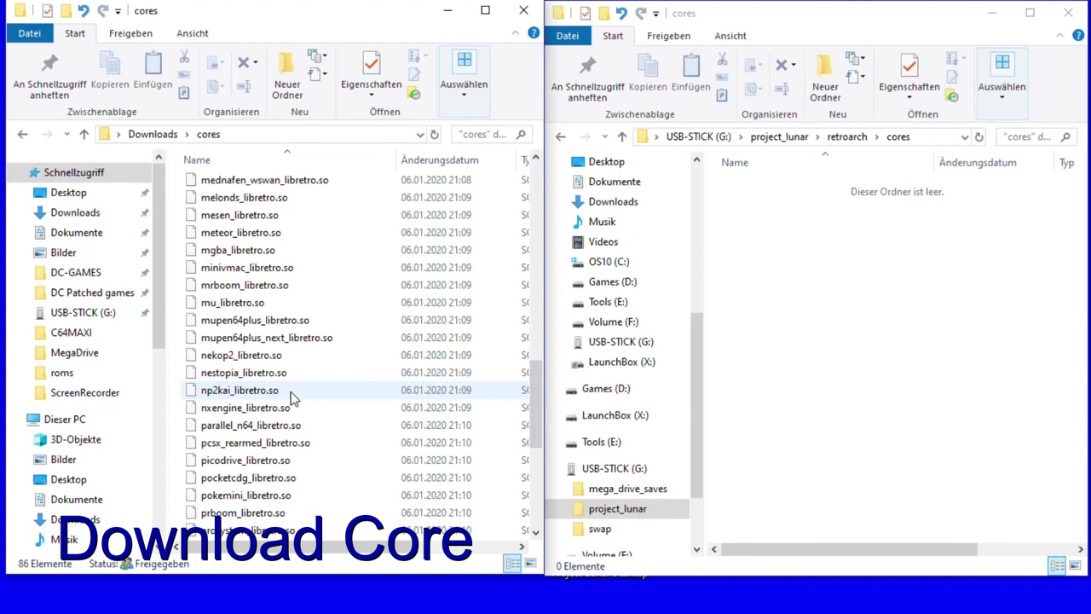
key("ctrl+a")
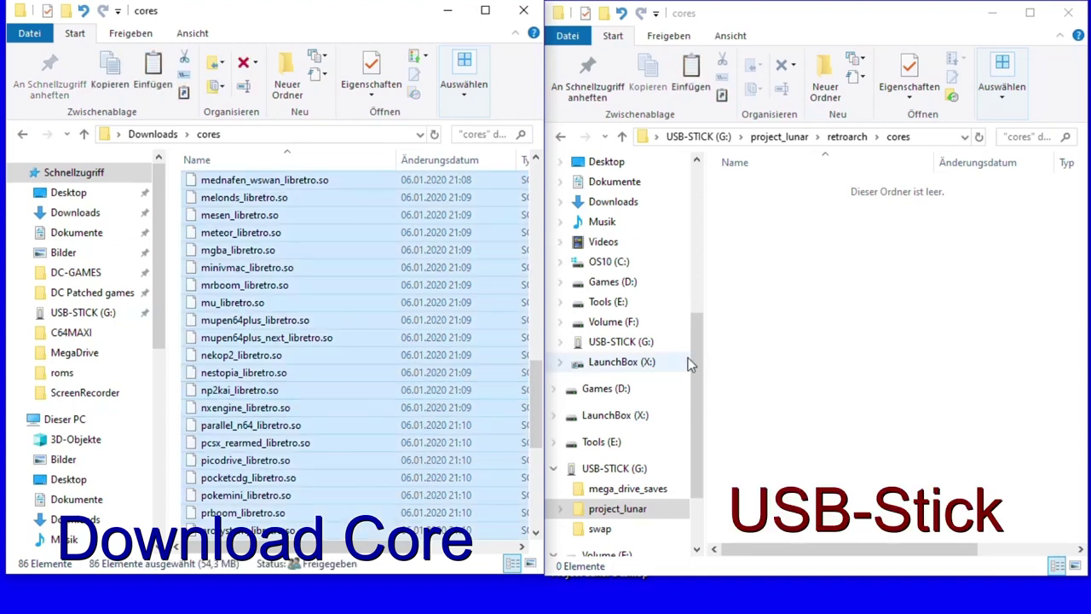
left_click(771, 328)
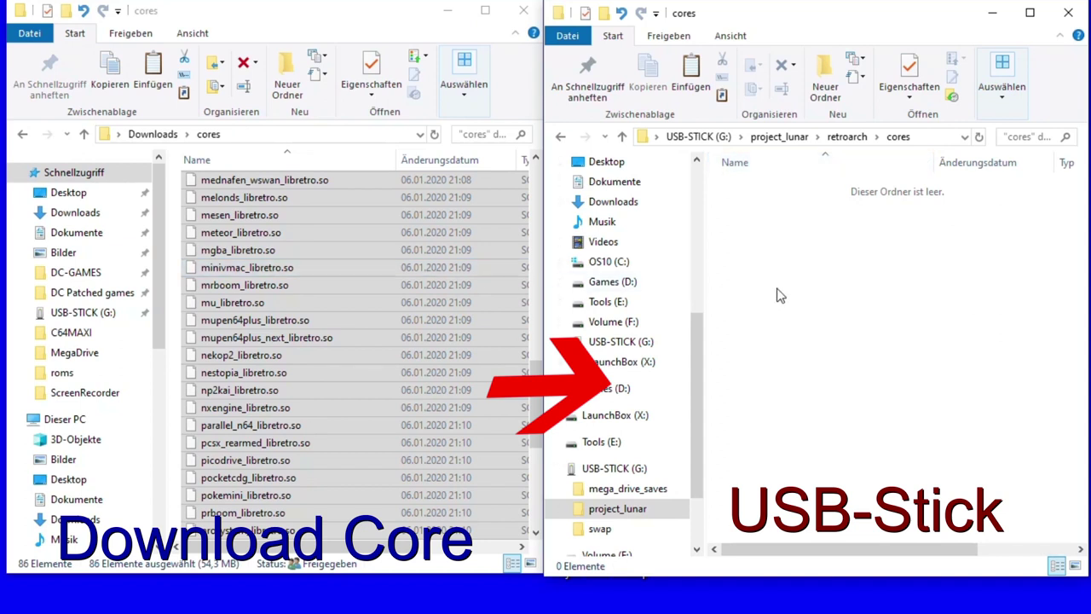
key("ctrl+v")
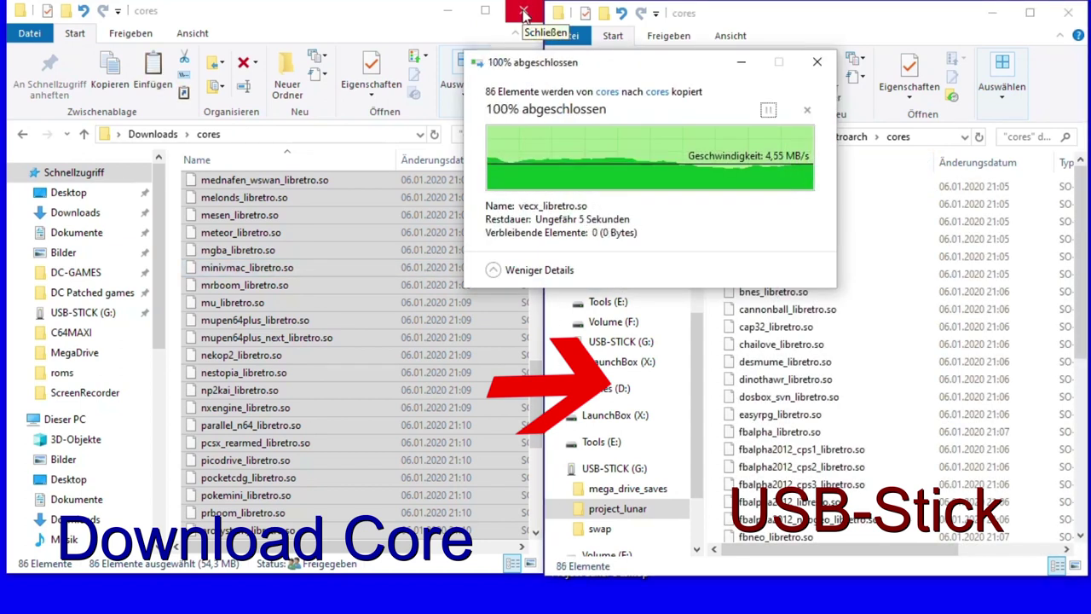
left_click(523, 13)
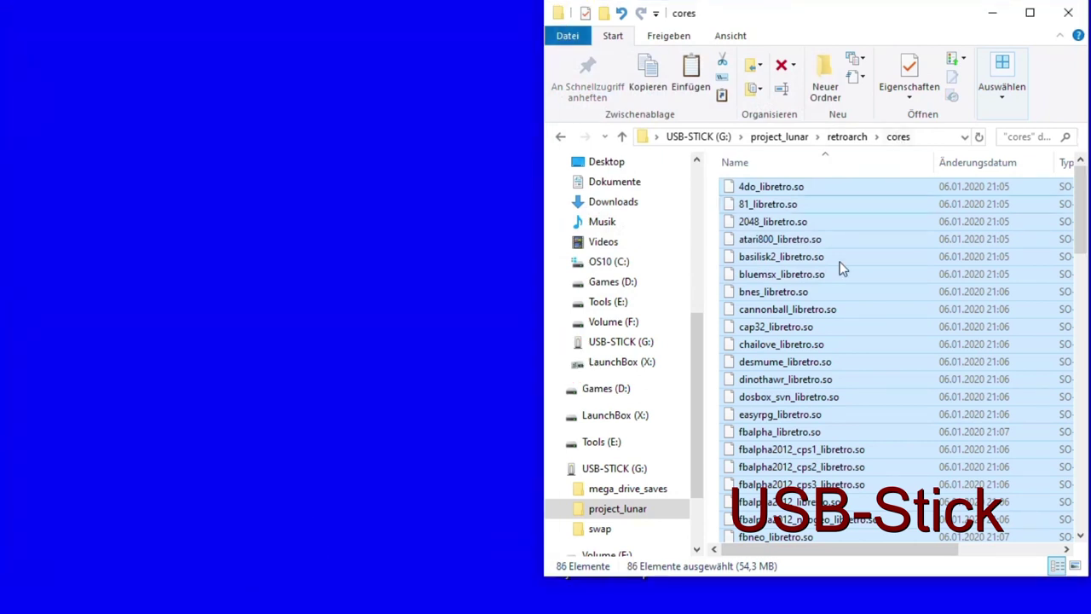
Check the copied files in the stick's cores folder, go up to retroarch and reopen cores to verify its location
scroll(839, 262, "down", 15)
scroll(833, 358, "up", 15)
left_click(773, 144)
double_click(766, 240)
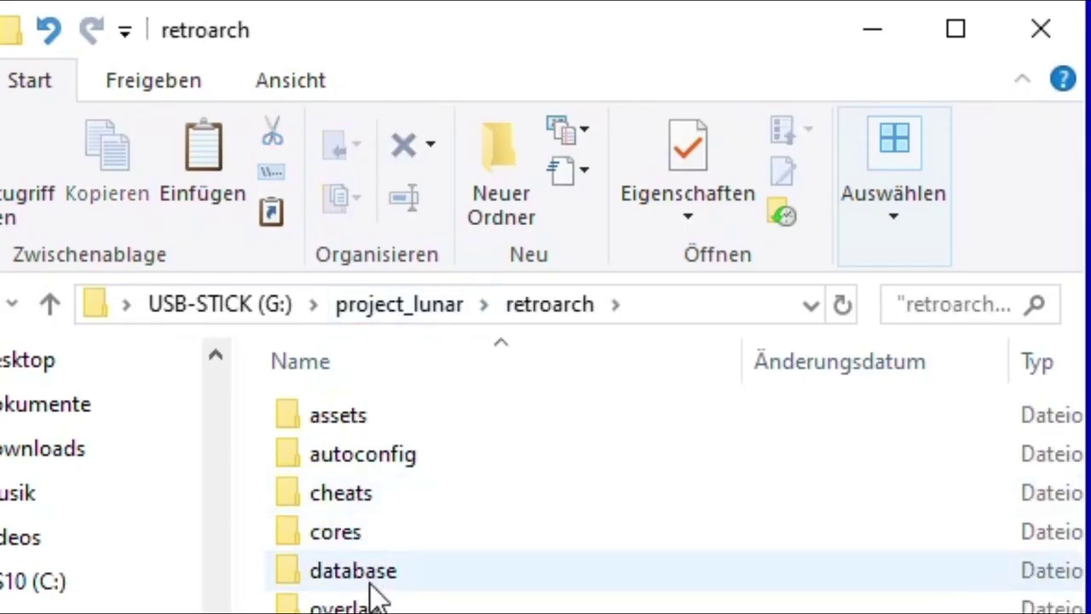
double_click(355, 530)
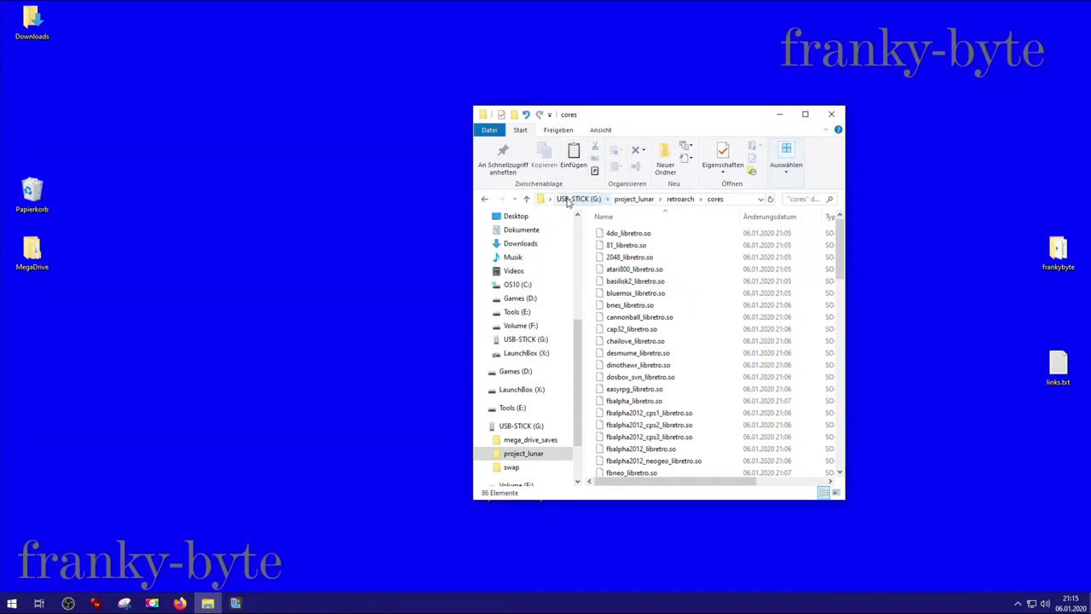
Return to the root of USB-STICK (G:) and open the roms folder inside project_lunar
left_click(219, 304)
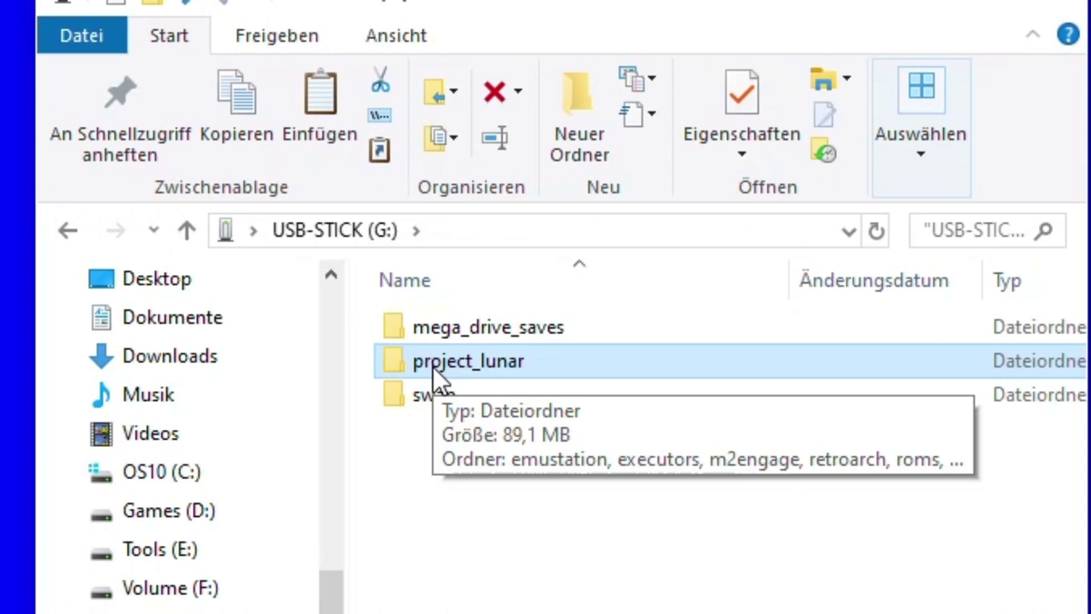
double_click(432, 367)
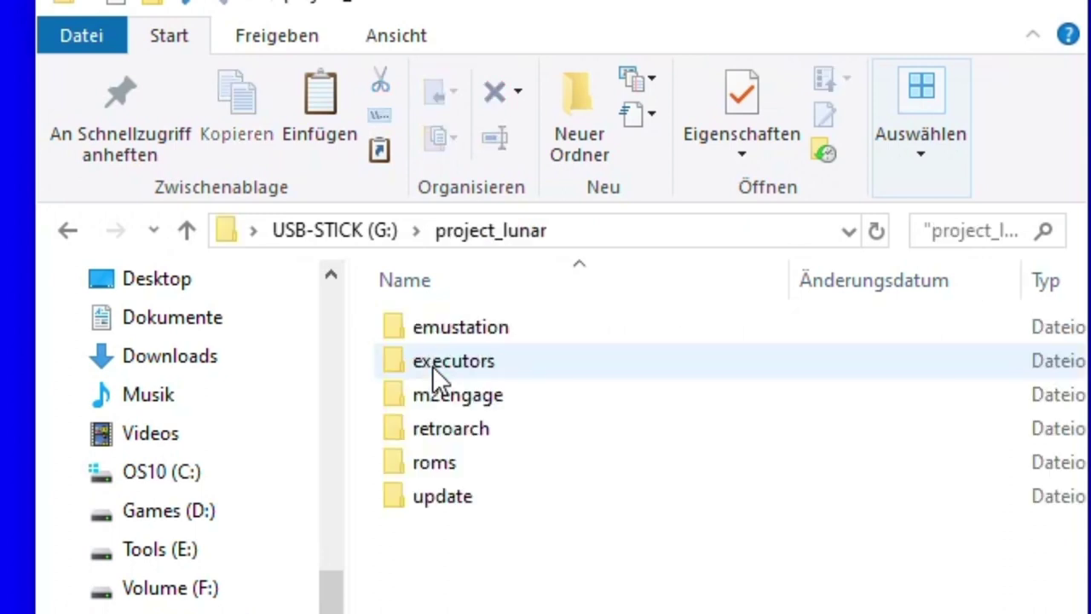
double_click(450, 469)
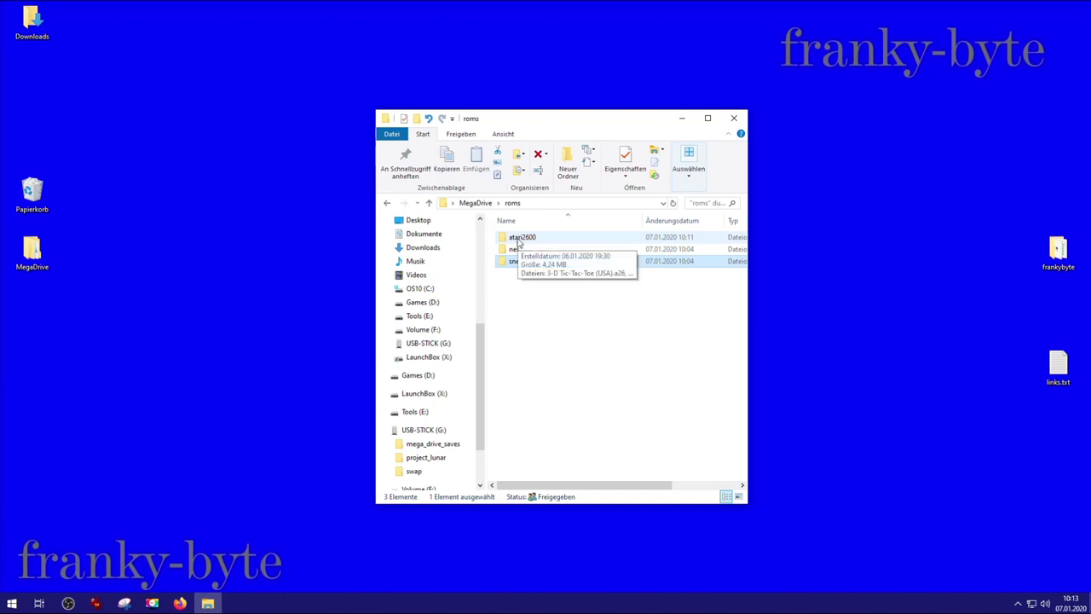
Inspect the PC's atari2600 and nes ROM folders, including the contents of the 4 Nin Uchi Mahjong archive
double_click(517, 243)
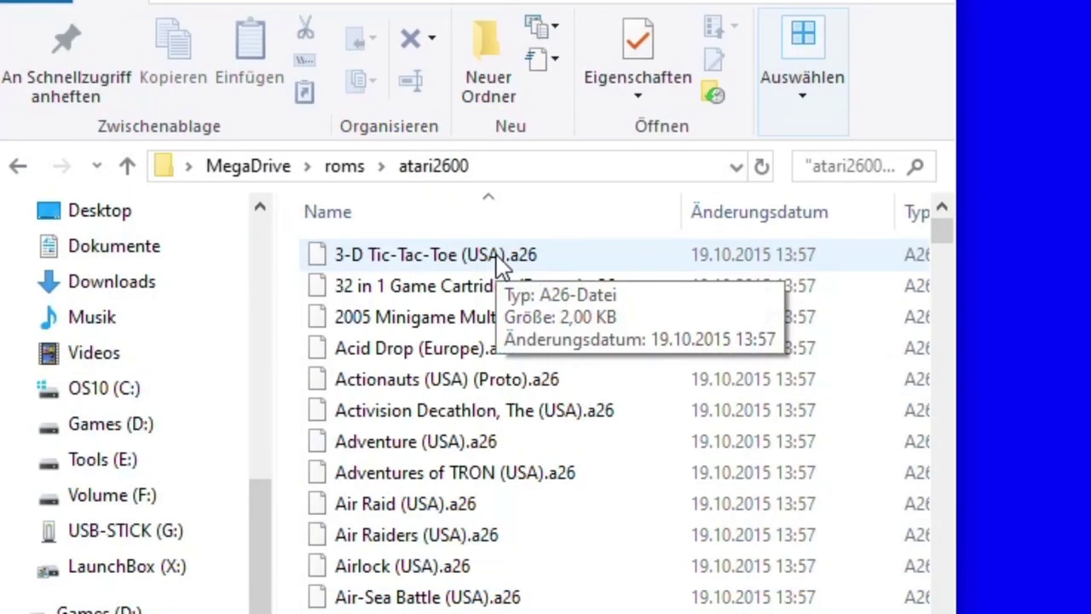
left_click(356, 169)
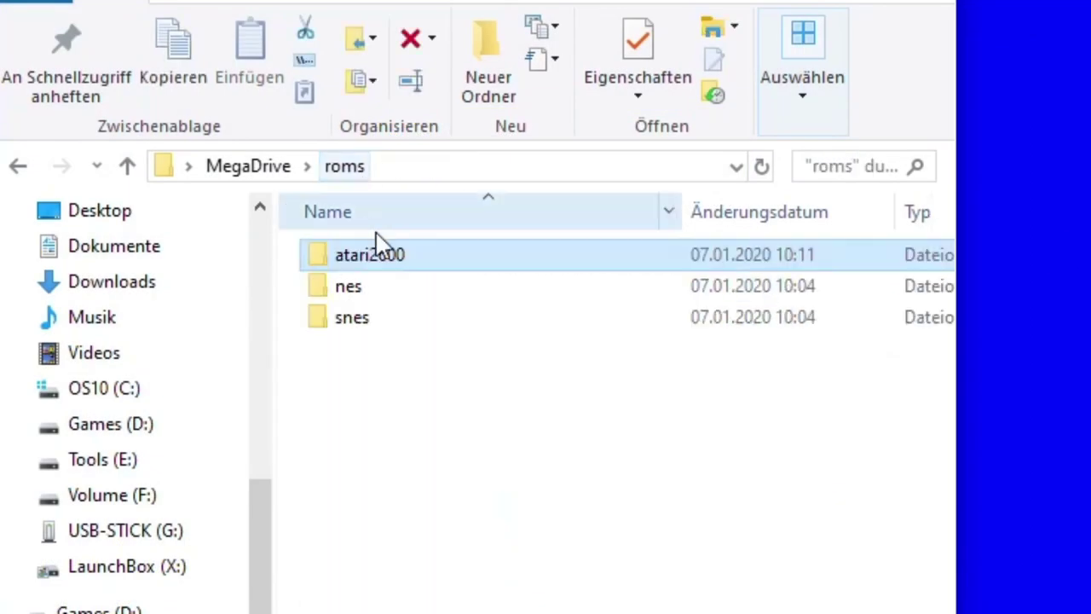
double_click(381, 294)
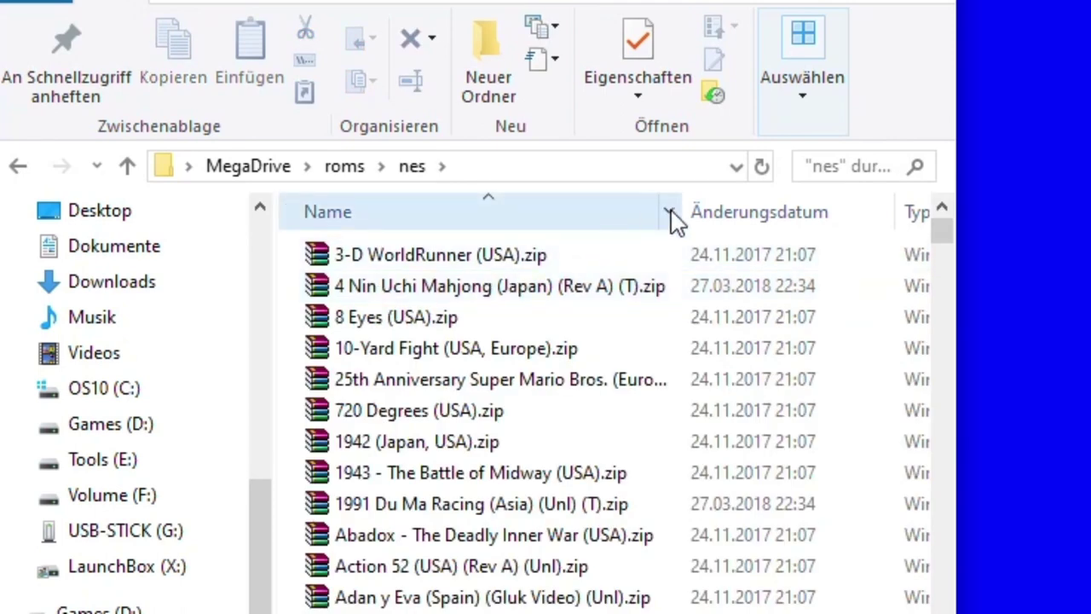
double_click(366, 286)
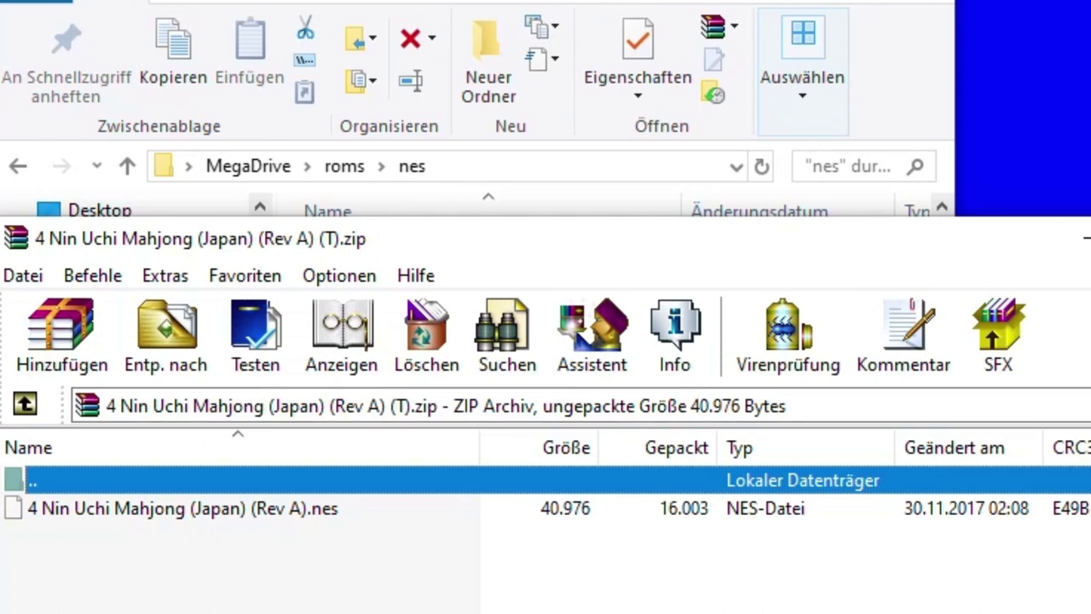
key("Escape")
left_click(345, 165)
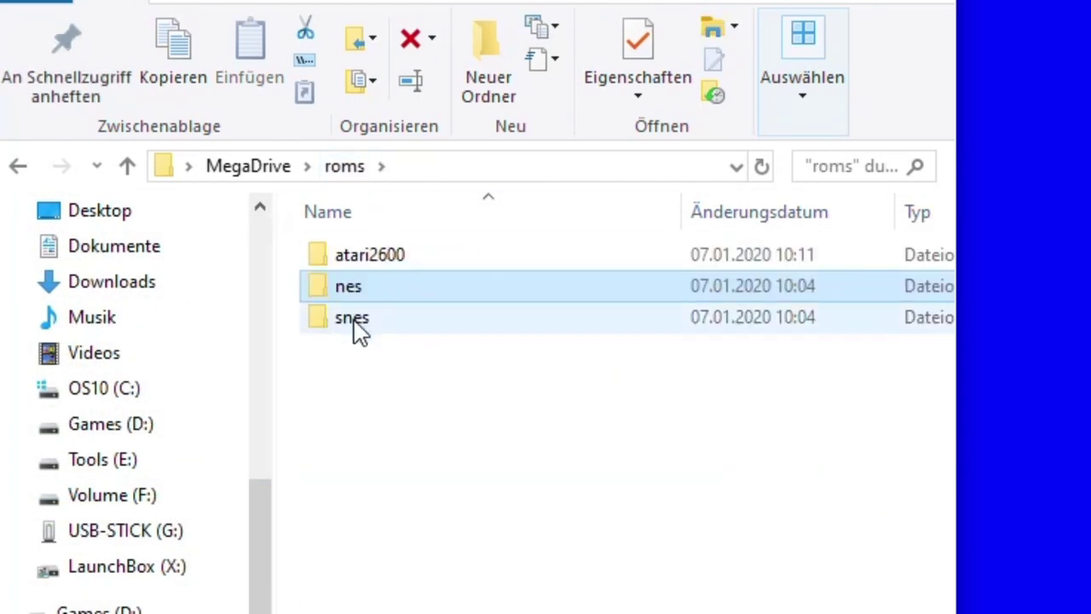
Inspect the PC's snes ROM folder, including the contents of the ActRaiser (USA) and Bassin's Black Bass (USA) archives
double_click(353, 324)
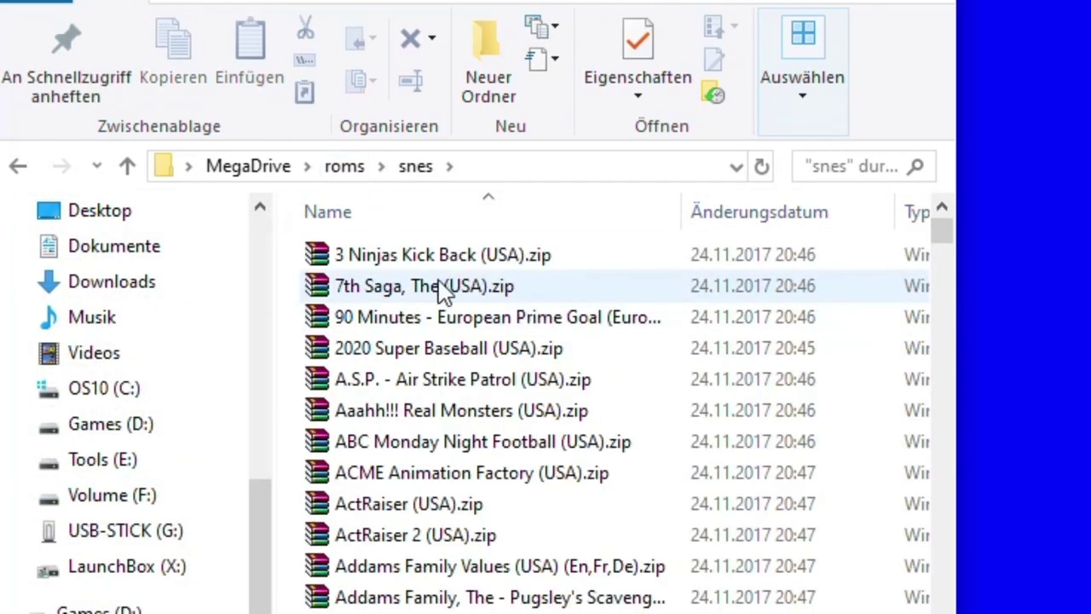
double_click(397, 505)
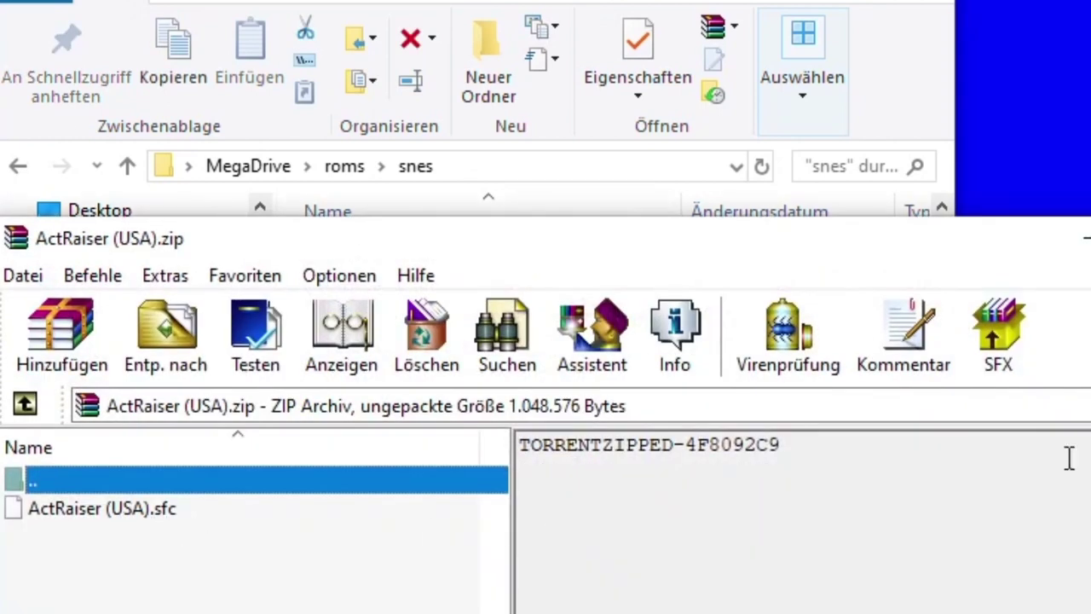
key("Escape")
scroll(626, 417, "down", 10)
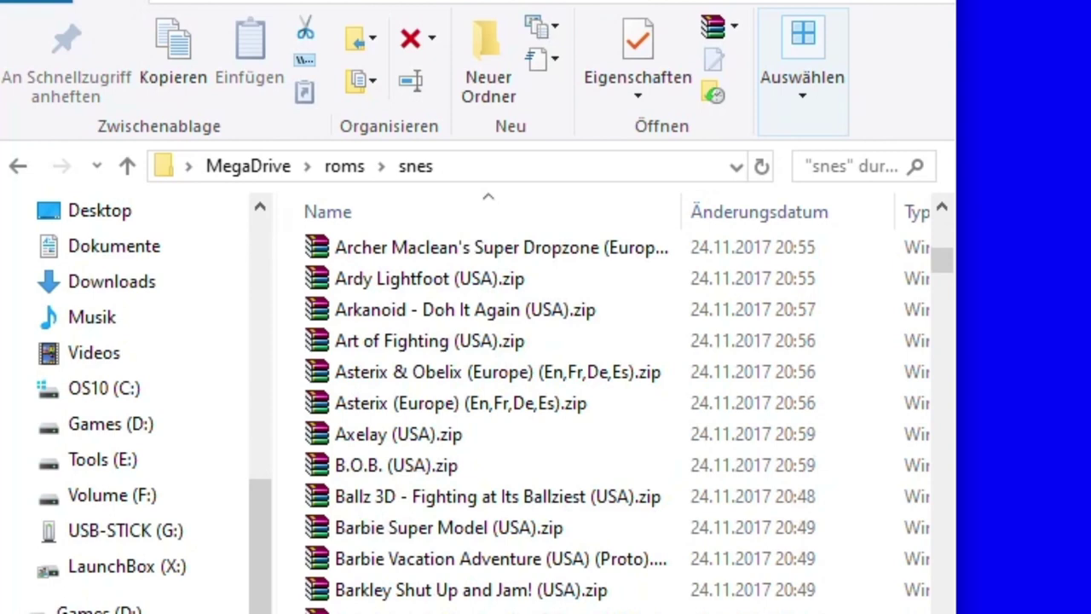
key("Return")
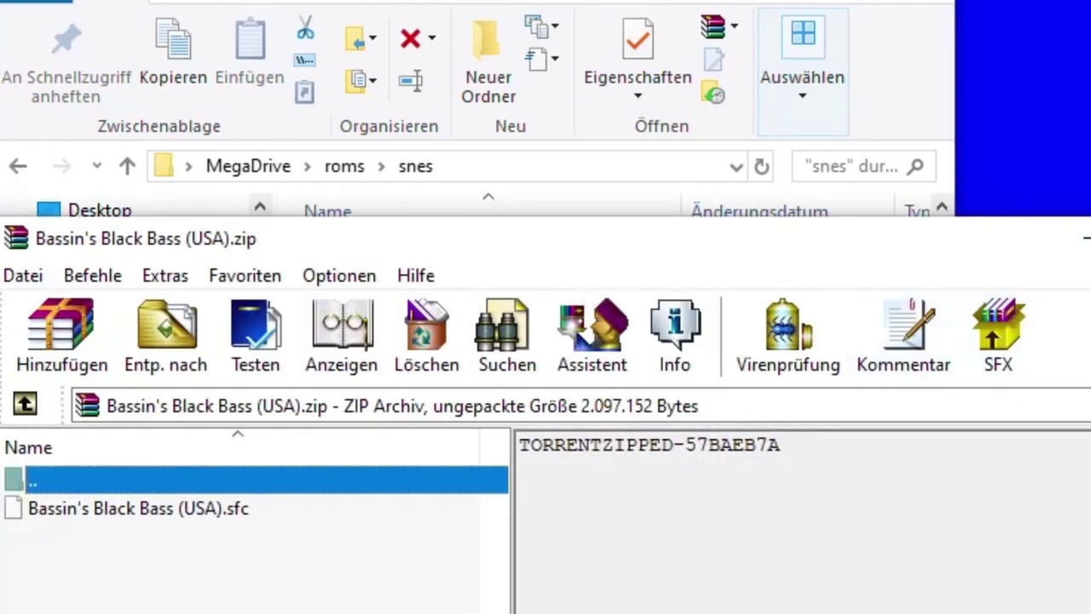
key("Escape")
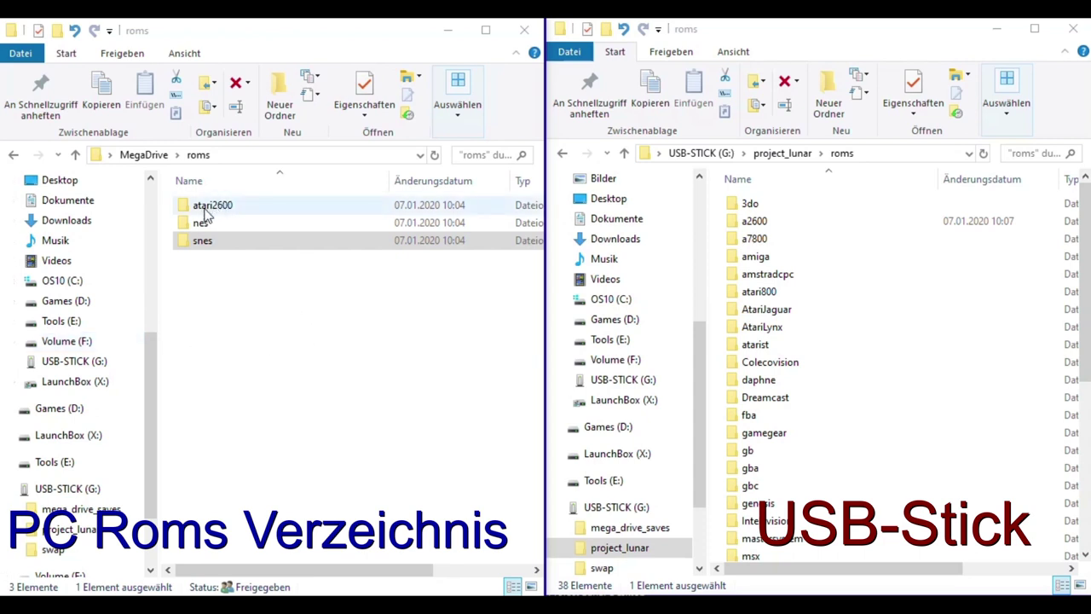
Copy all Atari 2600 ROMs from the PC's atari2600 folder into project_lunar/roms/a2600 on the stick and return to roms
double_click(753, 222)
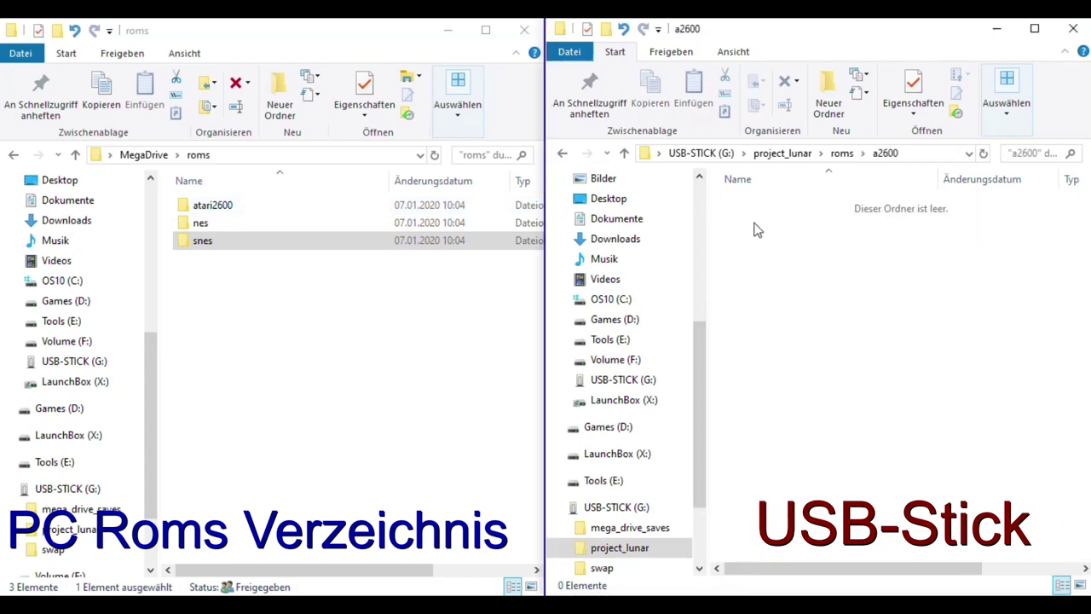
double_click(219, 205)
key("ctrl+a")
left_click_drag(226, 208, 865, 417)
key("BackSpace")
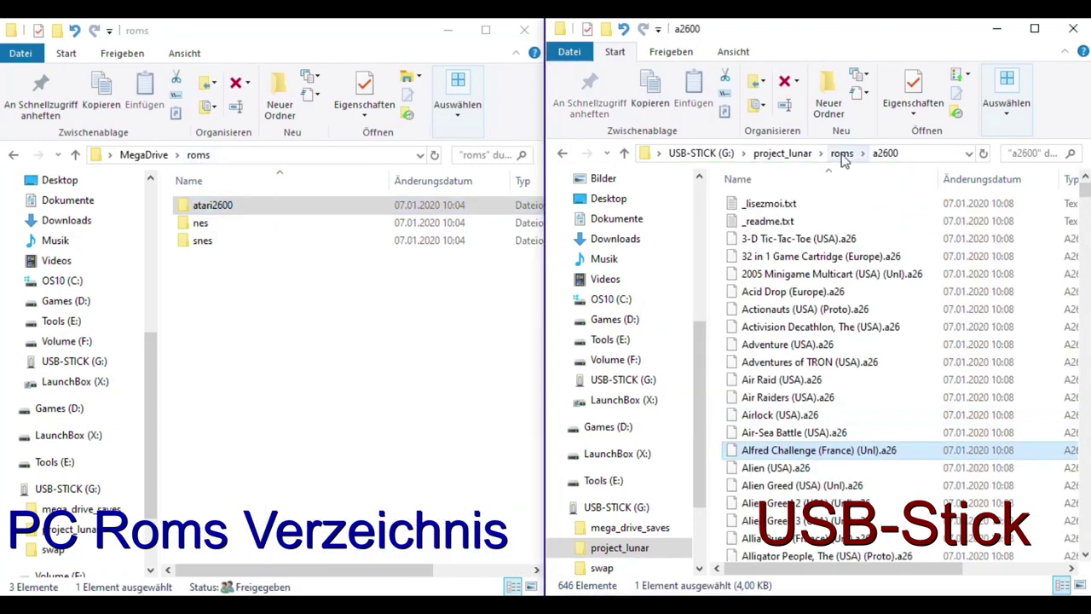
left_click(841, 154)
Start copying all archives from the PC's nes folder into project_lunar/roms/nes on the stick, and stop the transfer partway
left_click(199, 224)
double_click(199, 224)
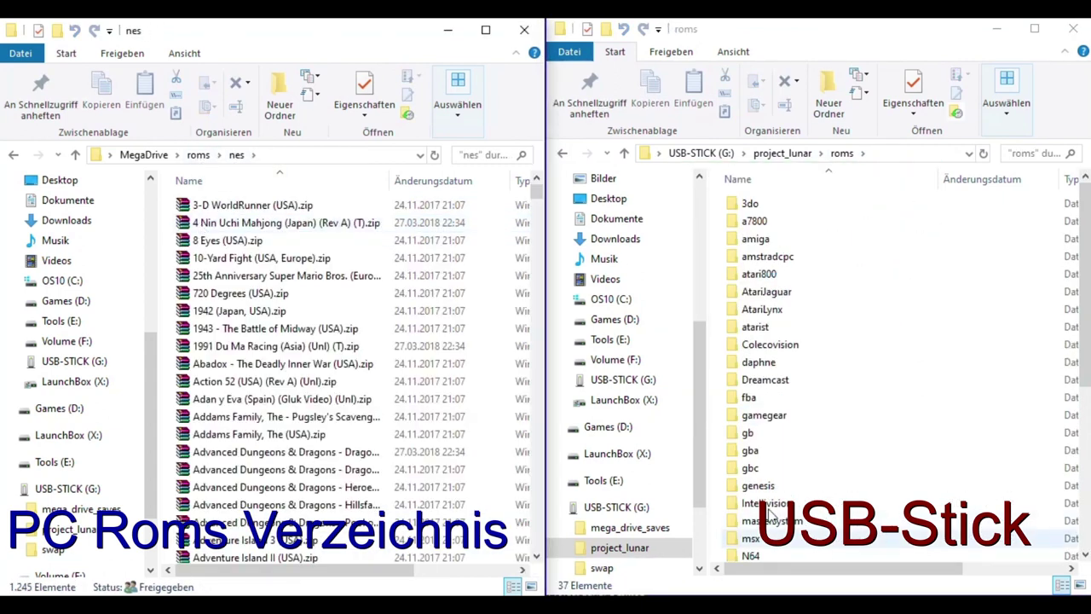
scroll(756, 472, "down", 1)
scroll(752, 450, "down", 1)
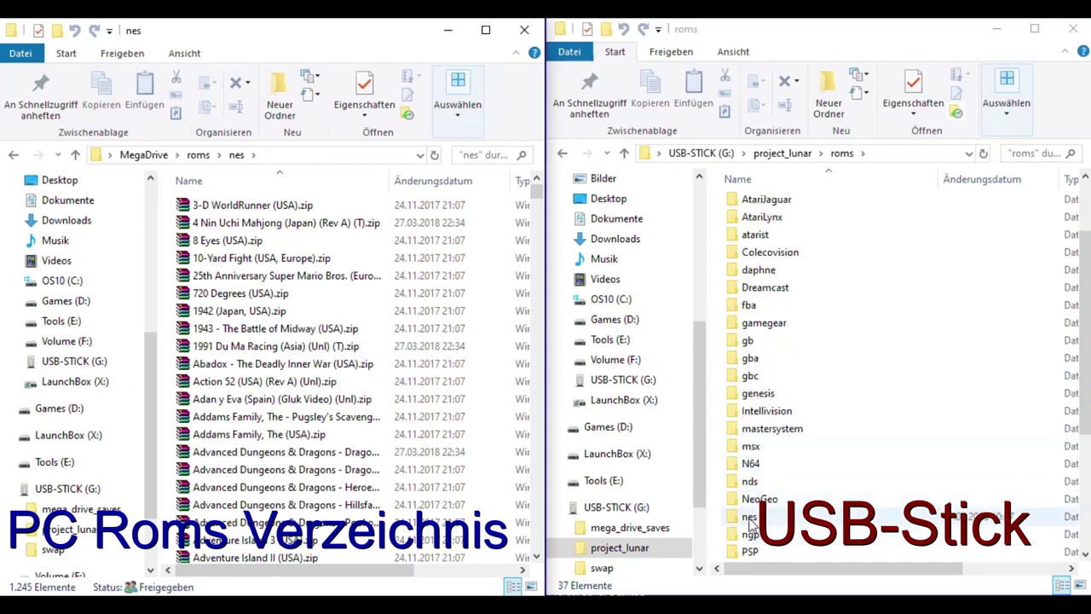
double_click(748, 516)
left_click(404, 435)
key("ctrl+a")
left_click_drag(260, 473, 826, 470)
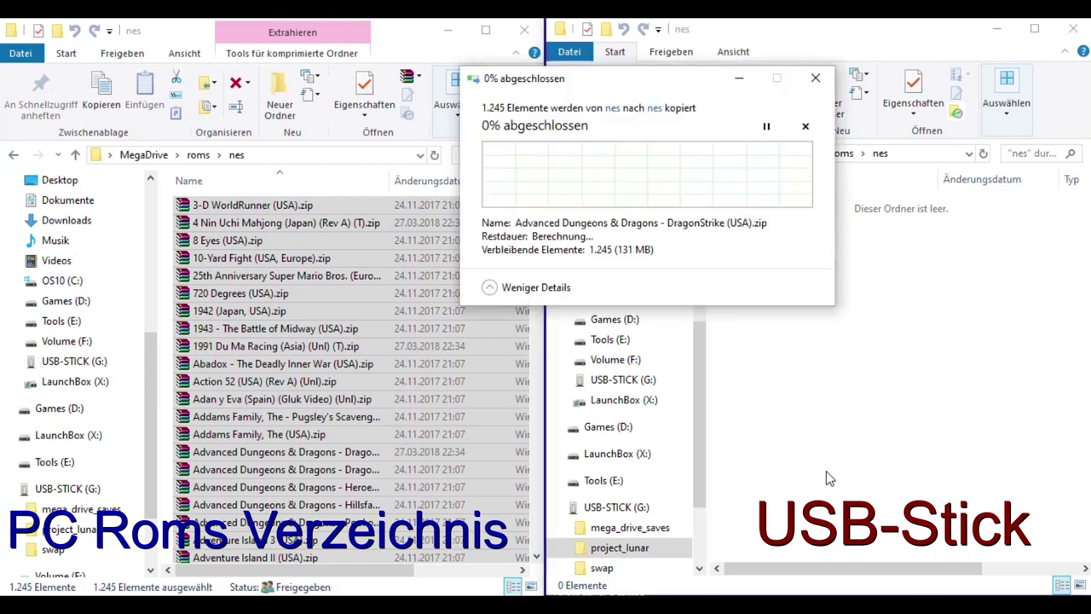
left_click(814, 78)
Copy the eight archives from ACME Animation Factory through Adventures of Batman & Robin from the PC's snes folder into the stick's snes folder
left_click(197, 154)
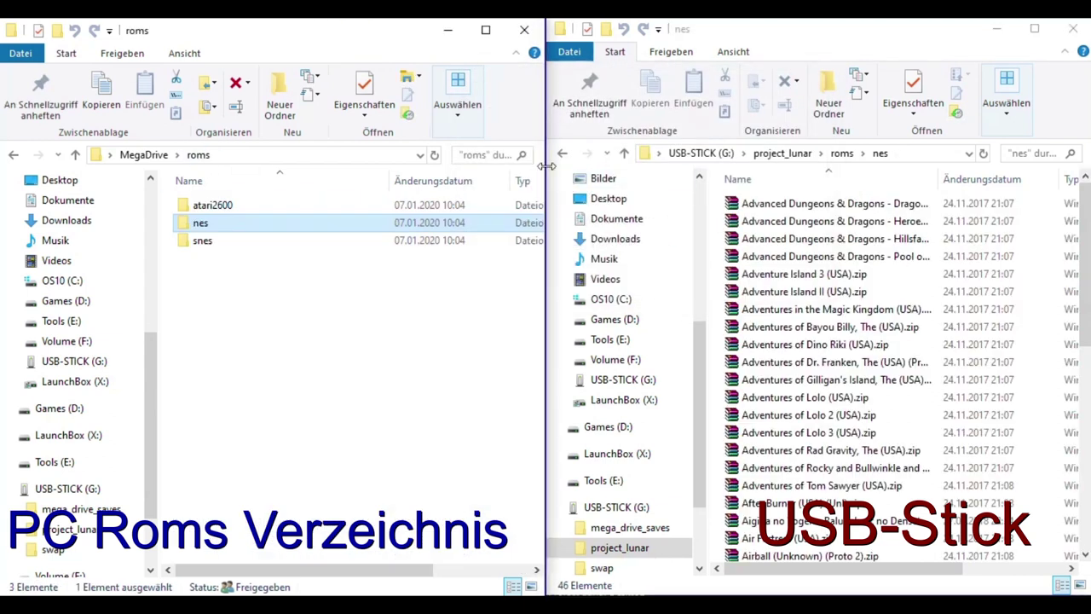
left_click(842, 153)
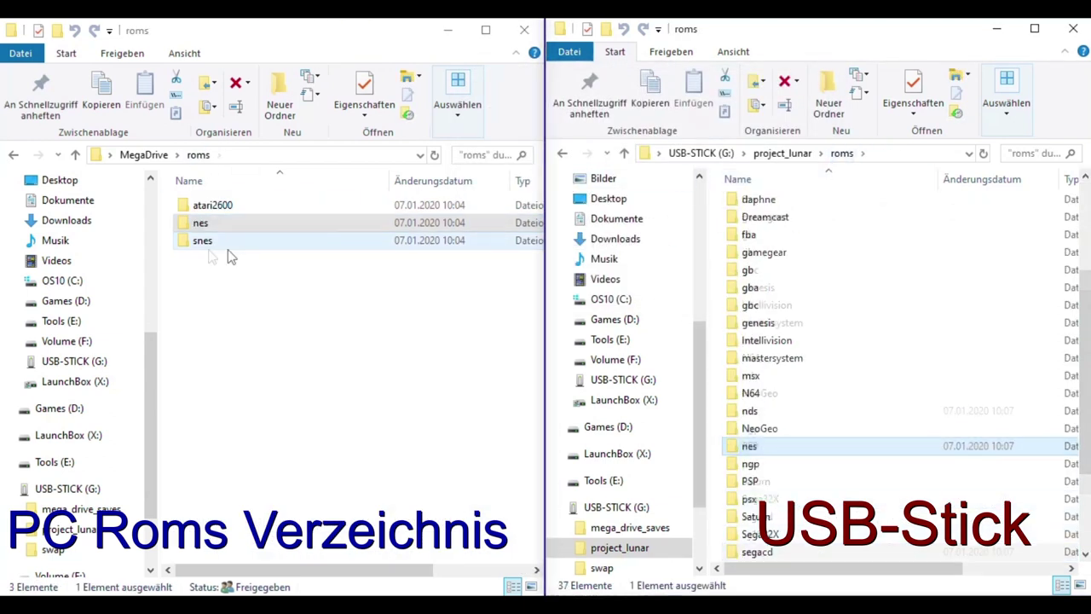
left_click(199, 244)
double_click(198, 244)
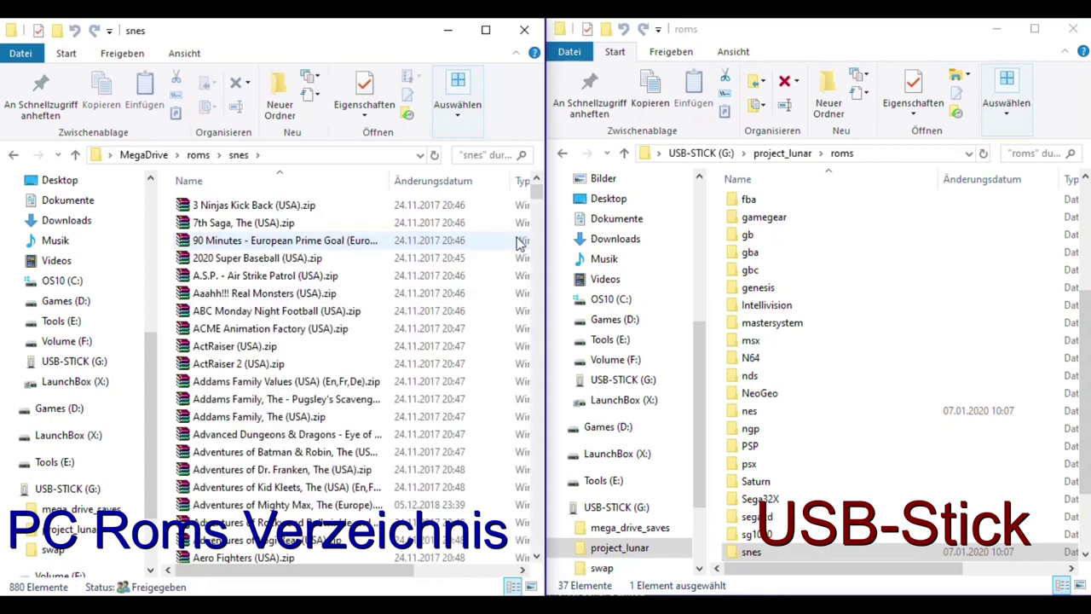
double_click(767, 552)
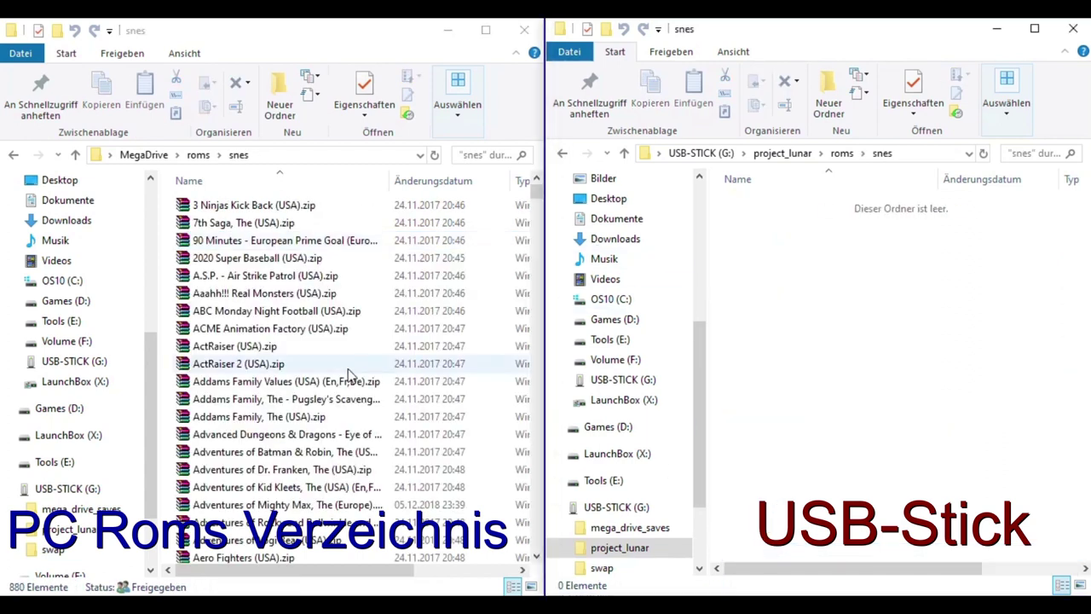
left_click(322, 370)
key("ctrl+a")
left_click_drag(277, 393, 910, 428)
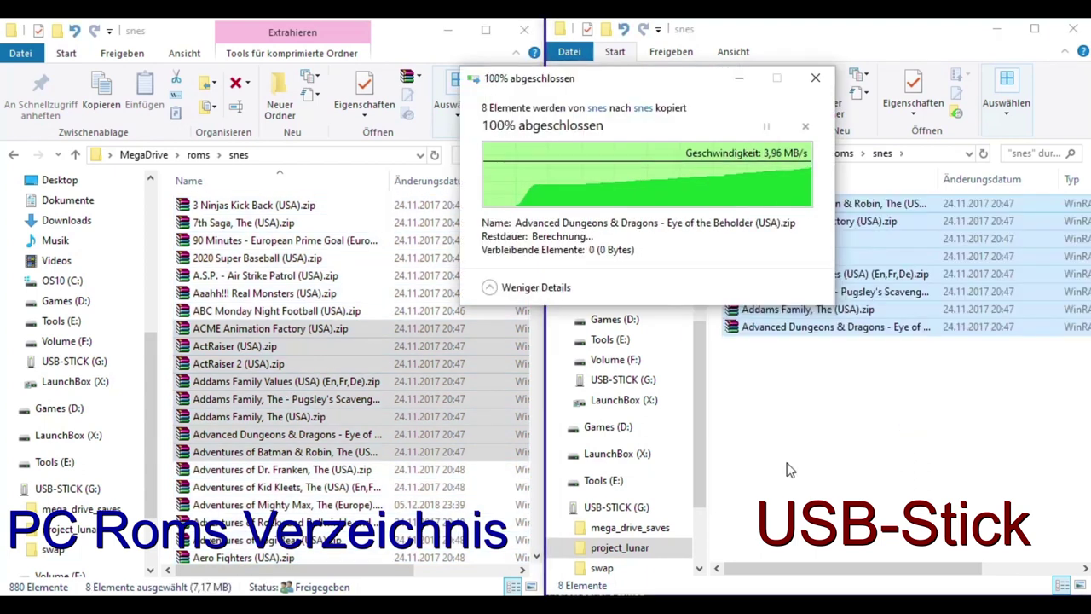
Return both windows to their roms folders and select the a2600 folder on the stick
left_click(197, 154)
left_click(828, 153)
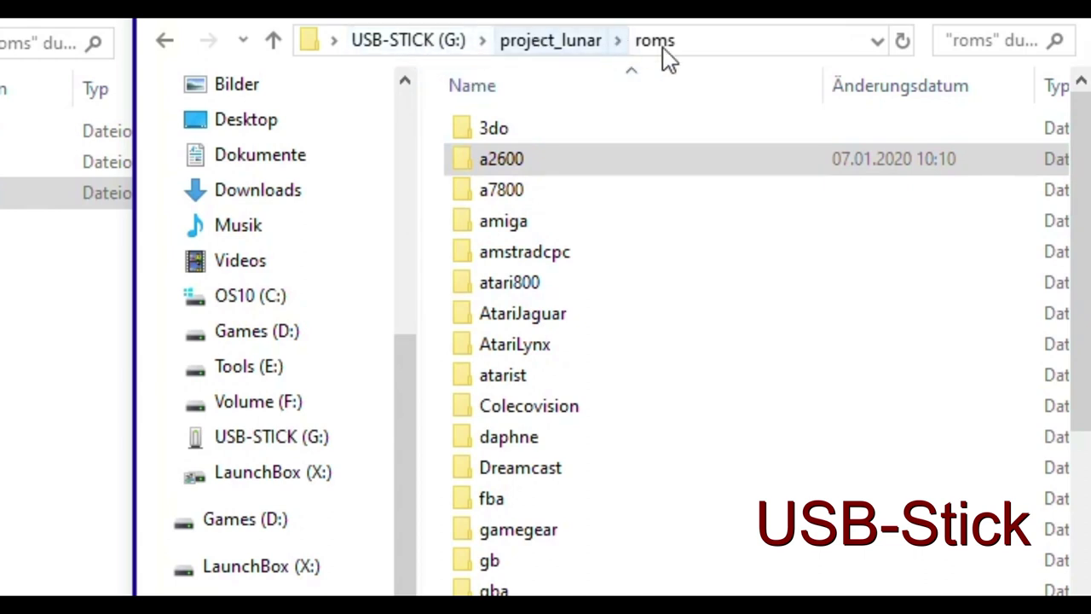
left_click(500, 168)
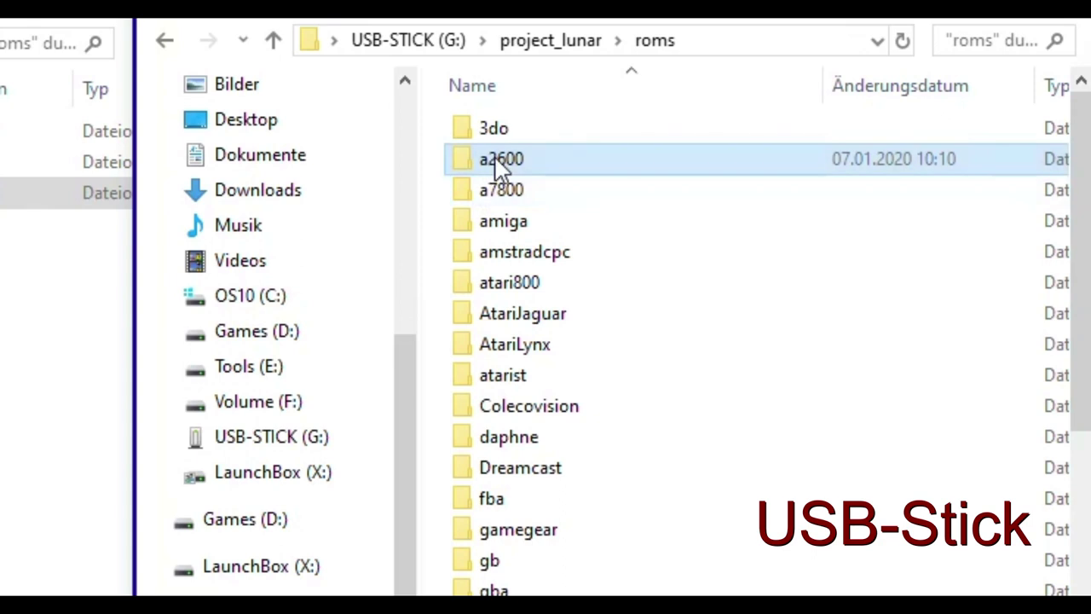
Check the copied ROM files in the a2600, nes and snes folders under project_lunar/roms on the stick, returning to roms after each
double_click(500, 169)
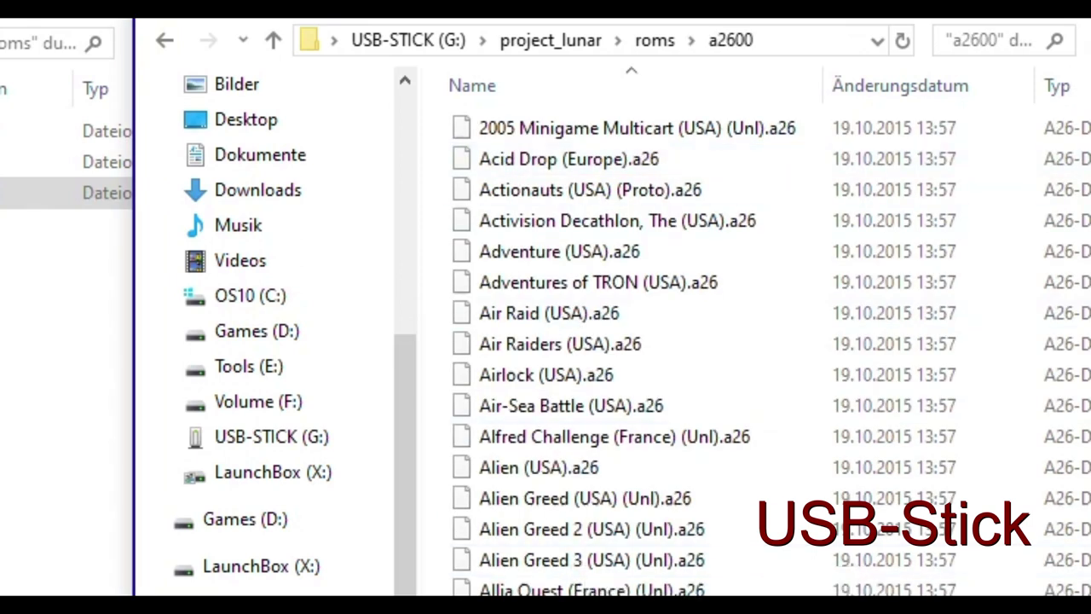
left_click(648, 41)
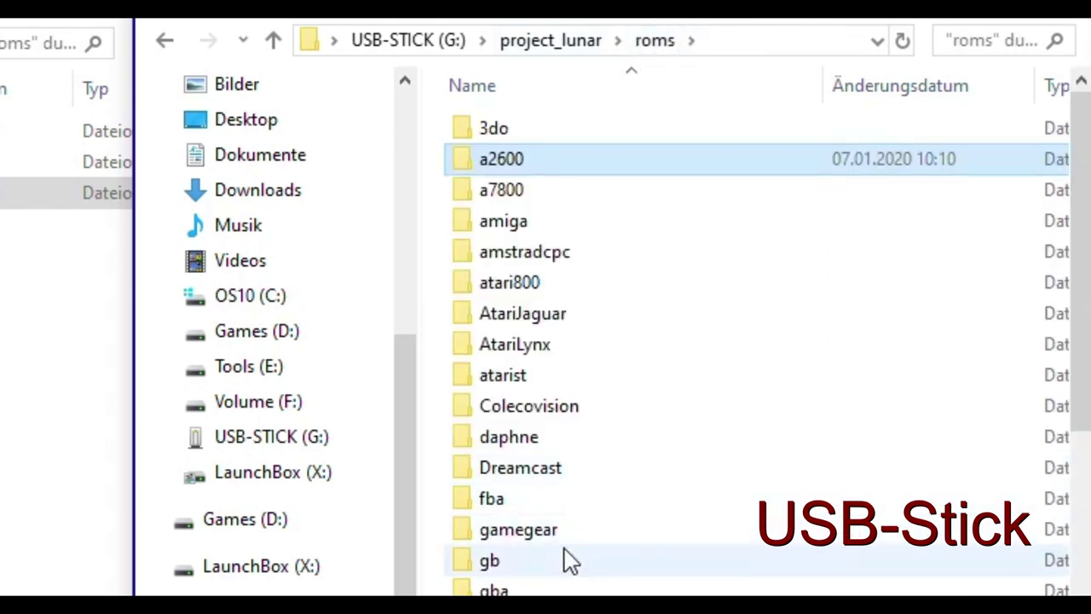
scroll(558, 558, "down", 3)
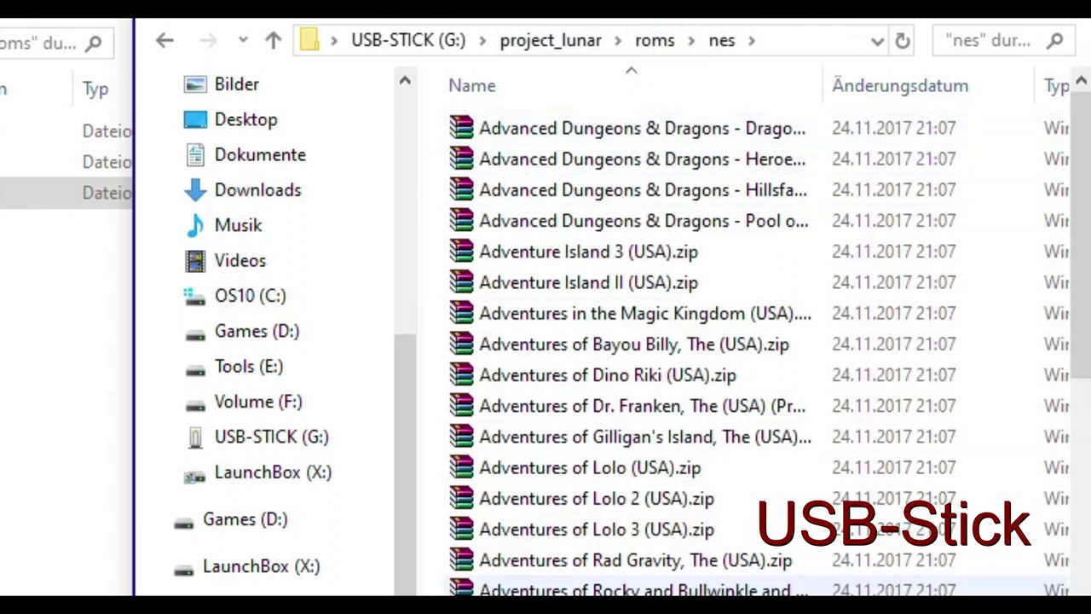
left_click(645, 40)
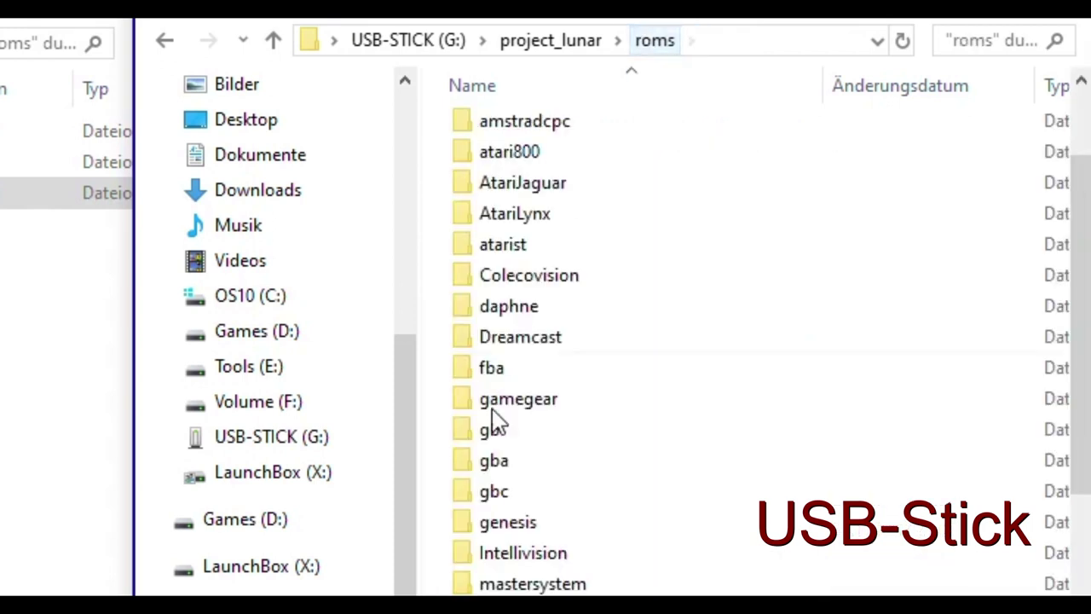
scroll(494, 519, "down", 4)
scroll(502, 571, "down", 1)
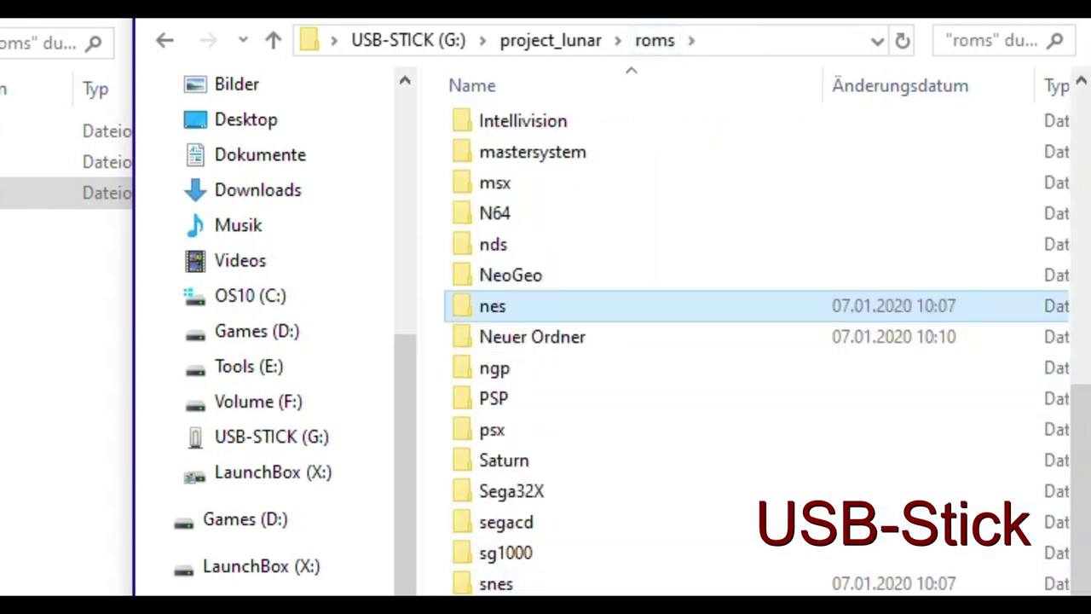
double_click(498, 583)
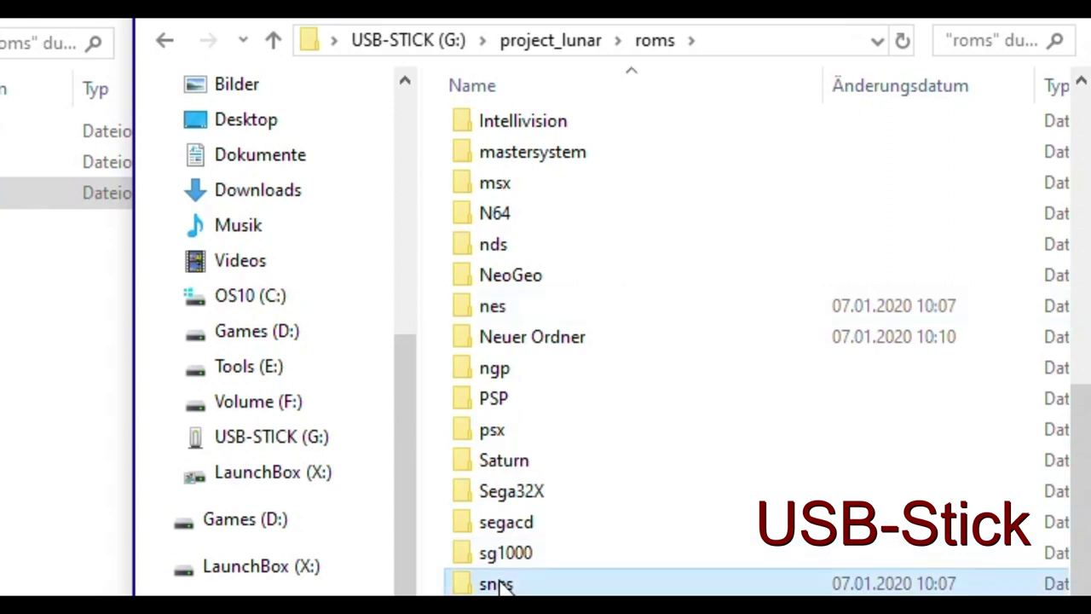
left_click(648, 42)
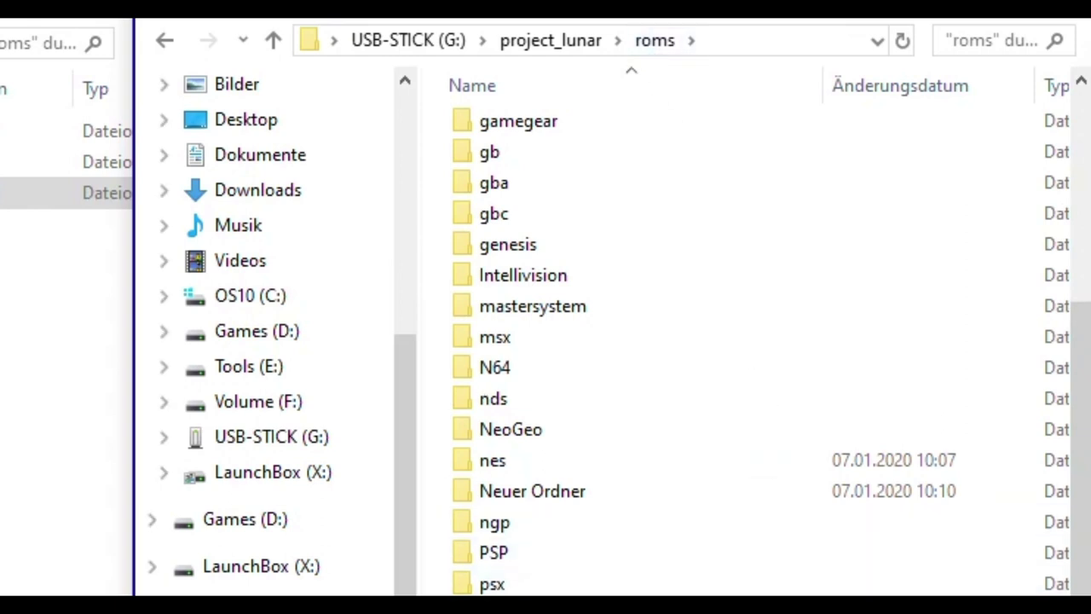
key("alt+Up")
key("alt+Up")
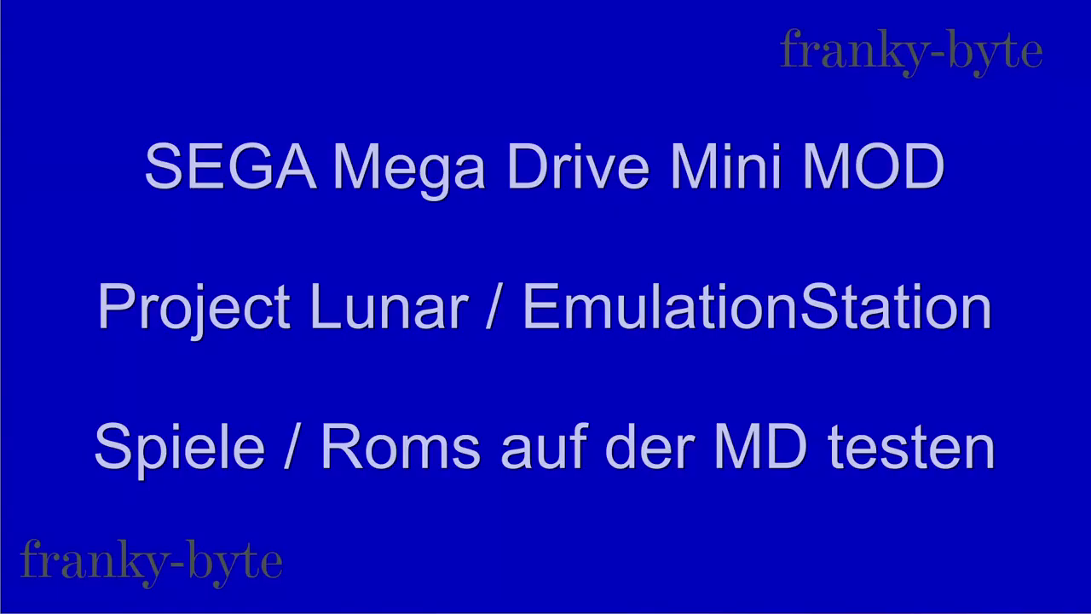